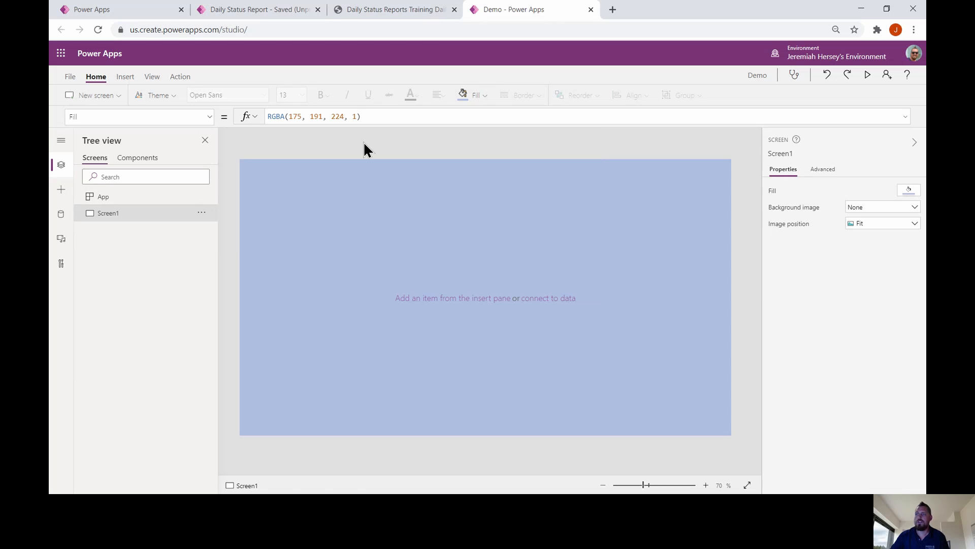
- Insert two buttons aligned one above the other, right of the screen's centre, at about X 792 with Y 240 and Y 412
{"action": "left_click", "coordinate": [126, 78]}
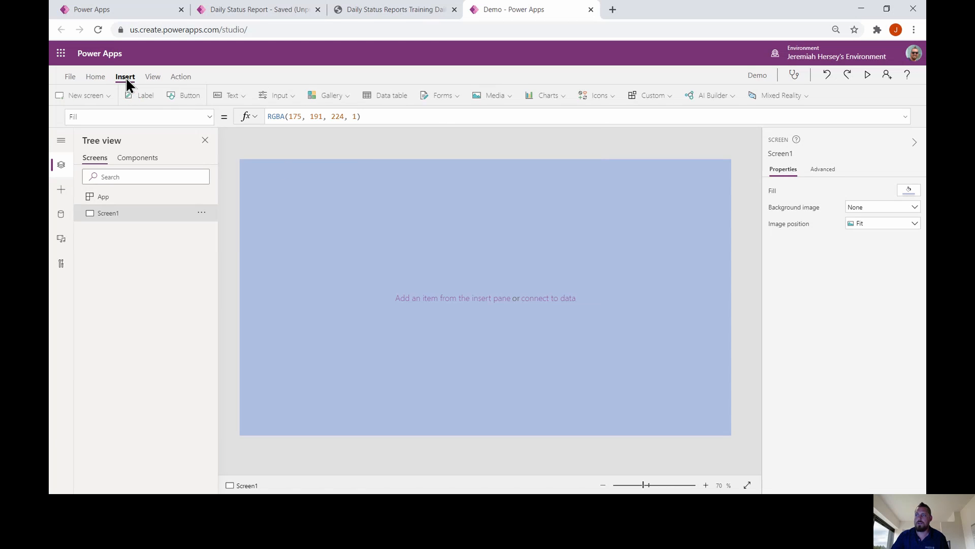
{"action": "left_click", "coordinate": [193, 96]}
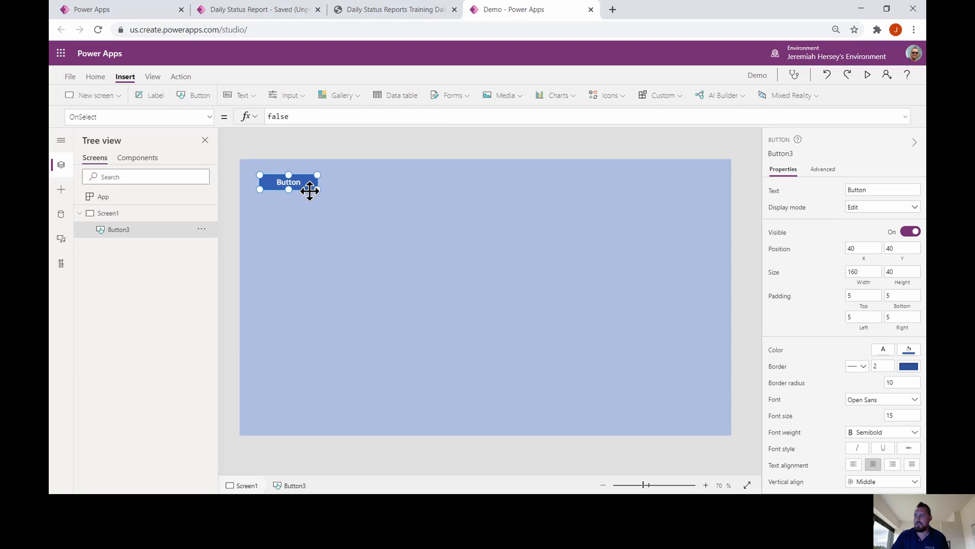
{"action": "left_click_drag", "start_coordinate": [309, 190], "coordinate": [575, 261]}
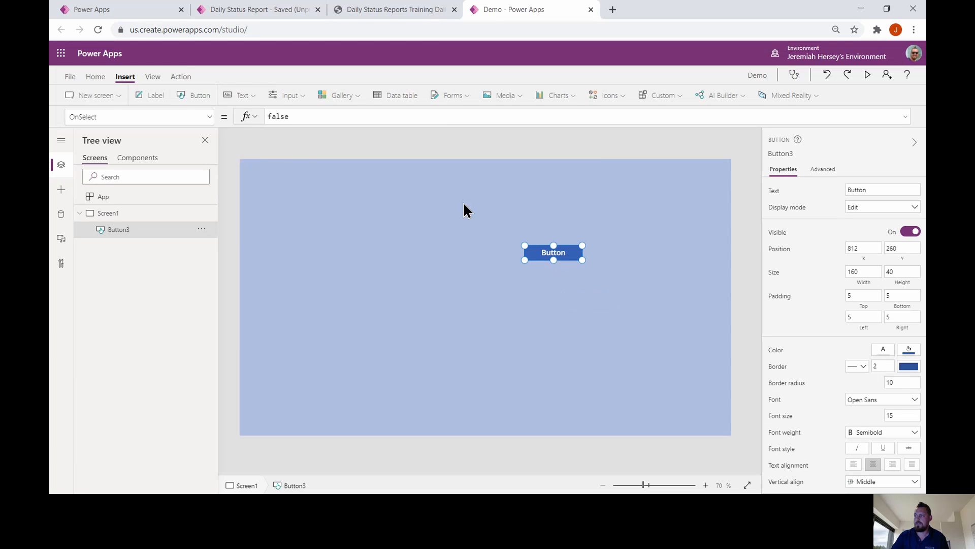
{"action": "left_click", "coordinate": [196, 98]}
{"action": "left_click_drag", "start_coordinate": [294, 181], "coordinate": [560, 316]}
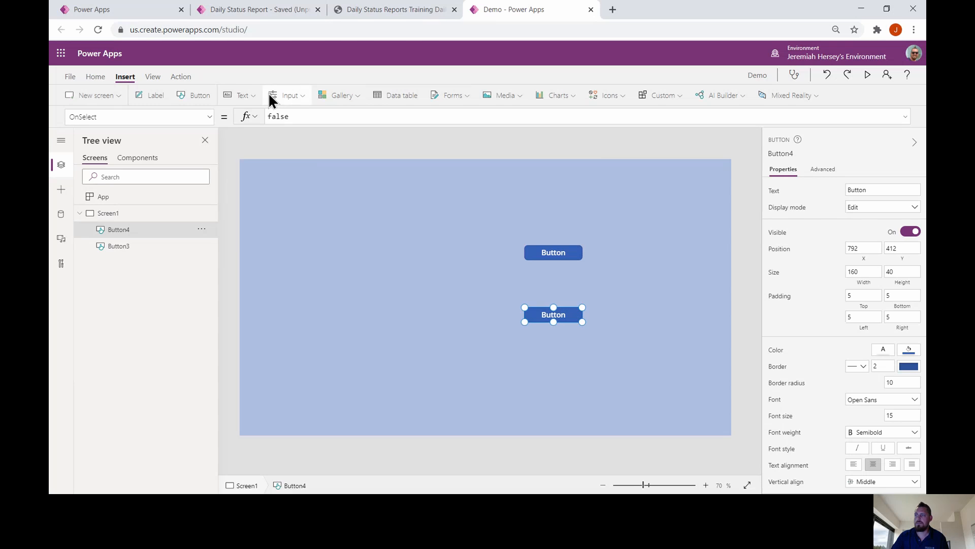
{"action": "left_click", "coordinate": [157, 94]}
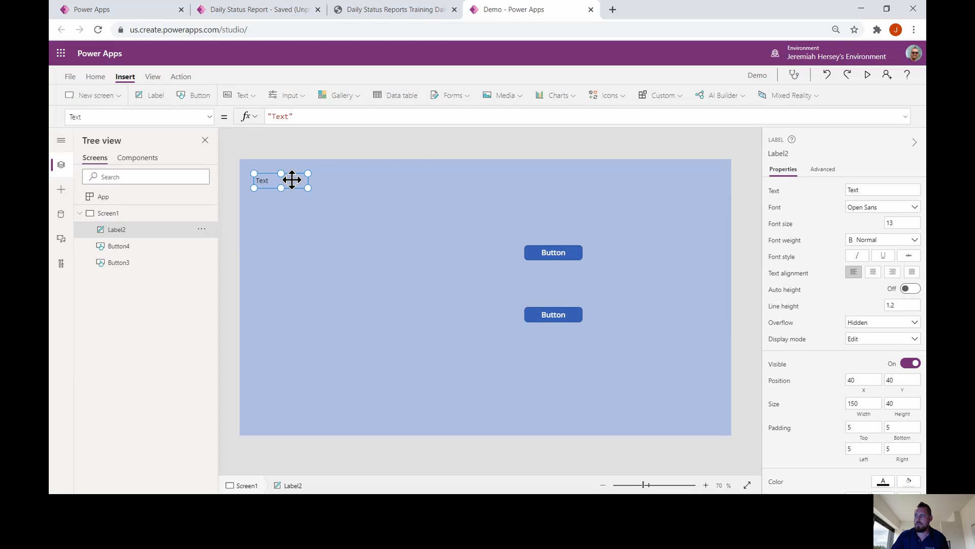
{"action": "left_click_drag", "start_coordinate": [296, 180], "coordinate": [408, 249]}
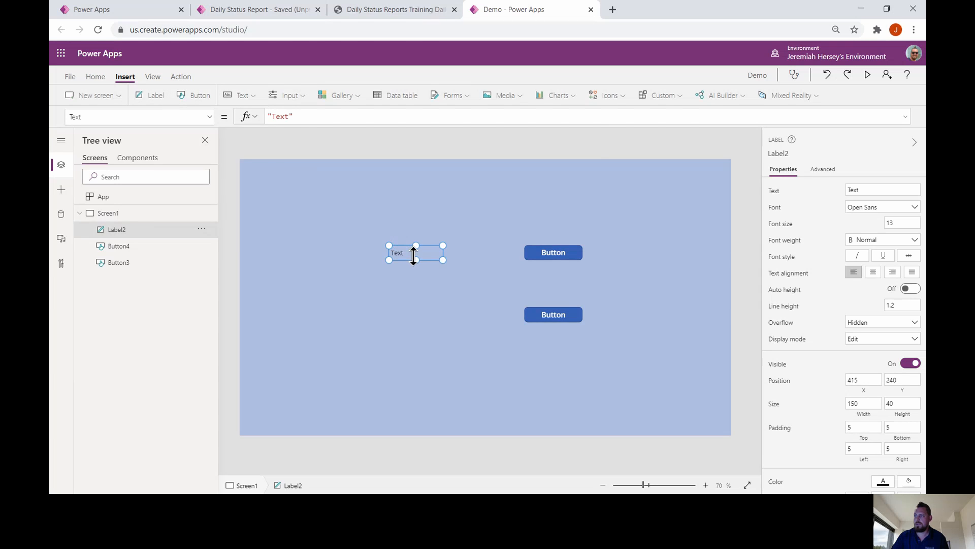
{"action": "key", "text": "Delete"}
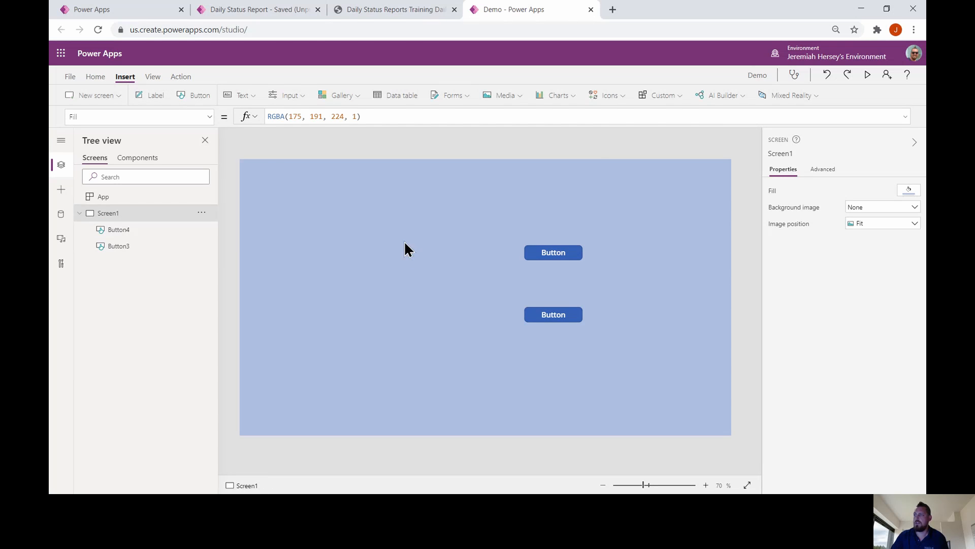
- Insert two text inputs, each aligned beside one of the buttons, at X 344 with Y 240 and Y 412
{"action": "left_click", "coordinate": [304, 100]}
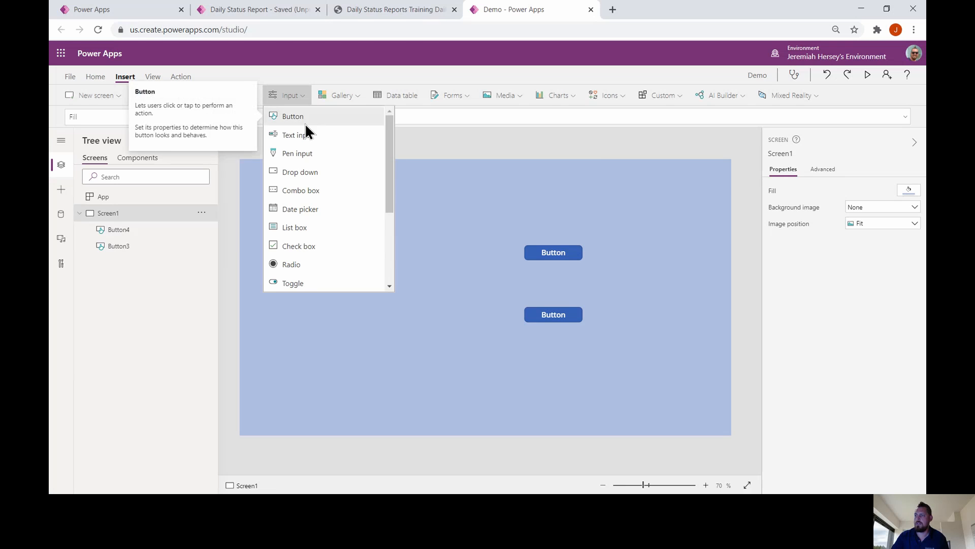
{"action": "left_click", "coordinate": [306, 136]}
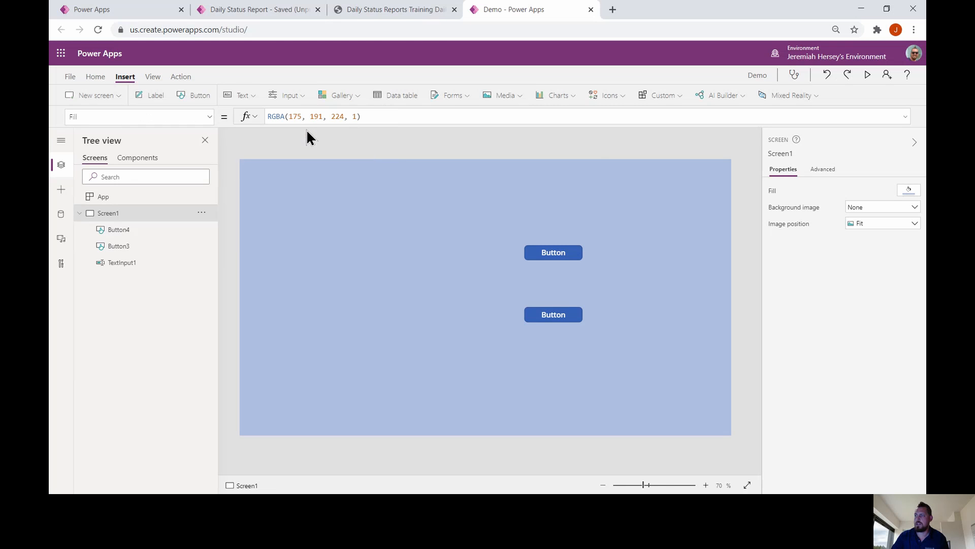
{"action": "left_click_drag", "start_coordinate": [333, 184], "coordinate": [435, 249]}
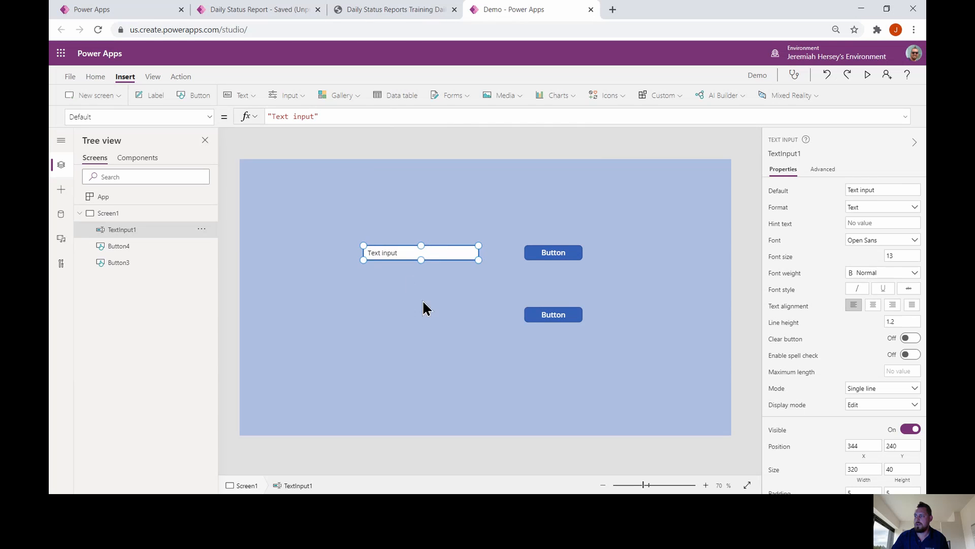
{"action": "left_click", "coordinate": [300, 101]}
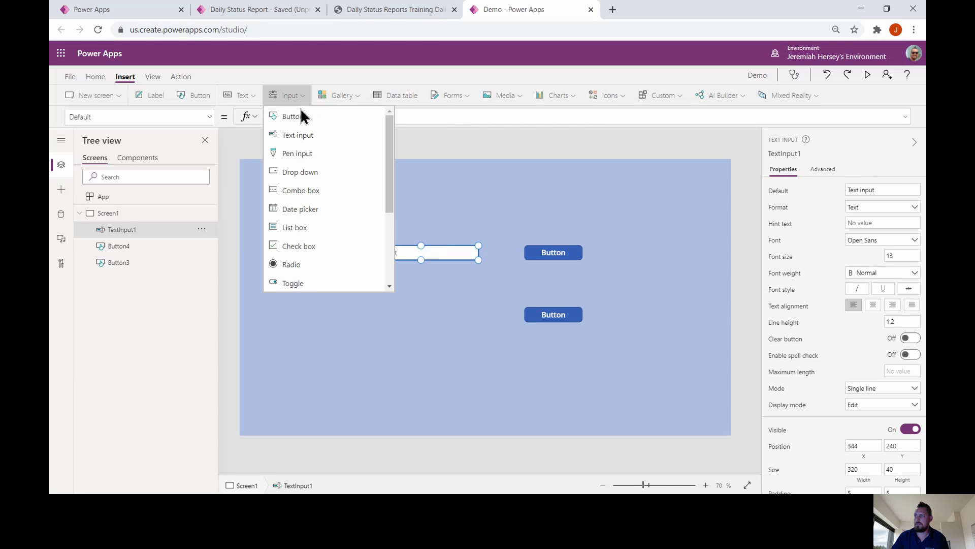
{"action": "left_click", "coordinate": [304, 136]}
{"action": "left_click_drag", "start_coordinate": [340, 189], "coordinate": [449, 314]}
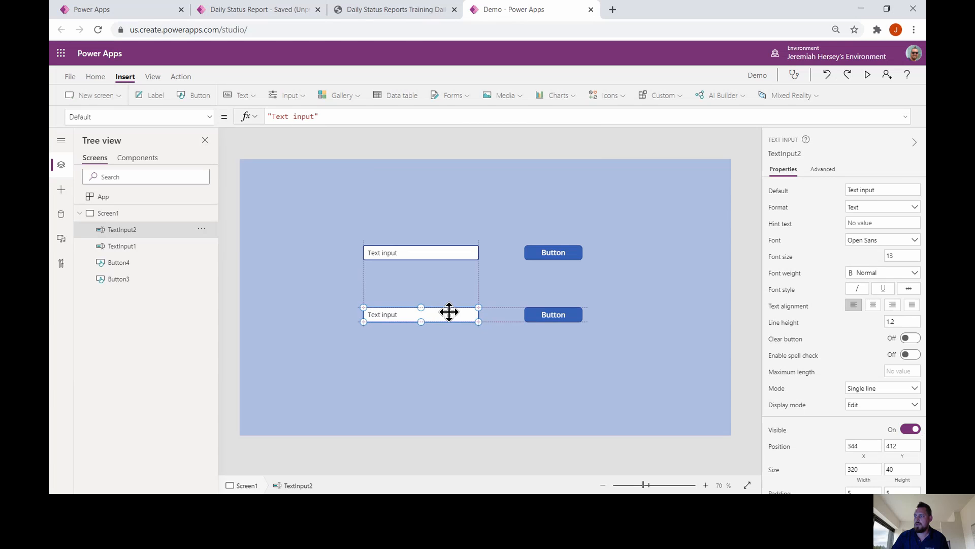
{"action": "left_click", "coordinate": [393, 283]}
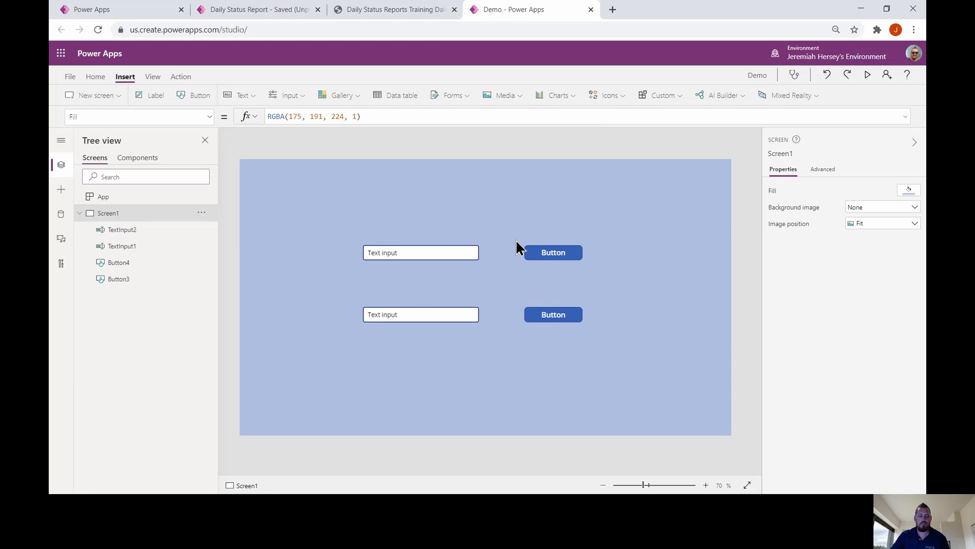
{"action": "key", "text": "ctrl+2"}
{"action": "left_click_drag", "start_coordinate": [510, 236], "coordinate": [593, 267]}
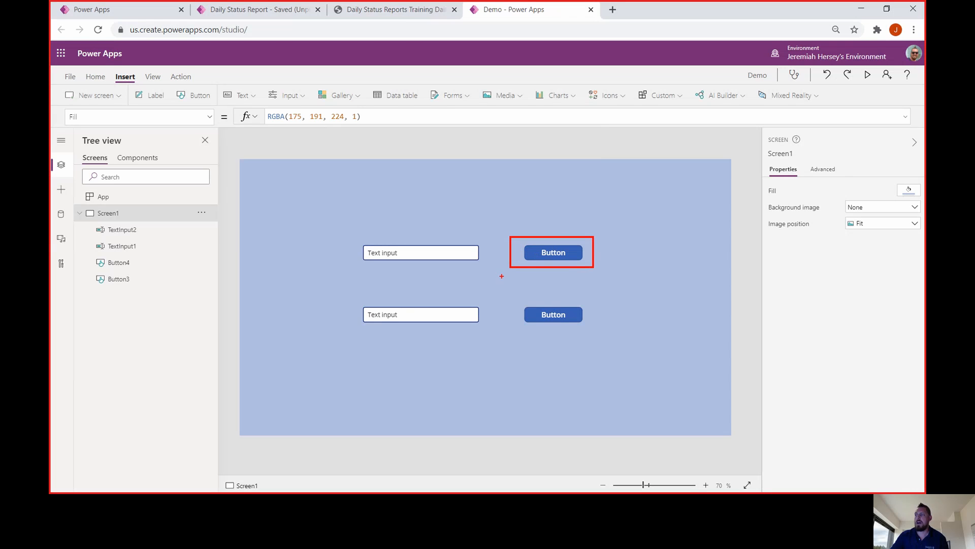
{"action": "mouse_move", "coordinate": [502, 269]}
{"action": "left_mouse_down"}
{"action": "mouse_move", "coordinate": [477, 297]}
{"action": "mouse_move", "coordinate": [422, 280]}
{"action": "left_mouse_up"}
{"action": "left_click_drag", "start_coordinate": [545, 327], "coordinate": [545, 339]}
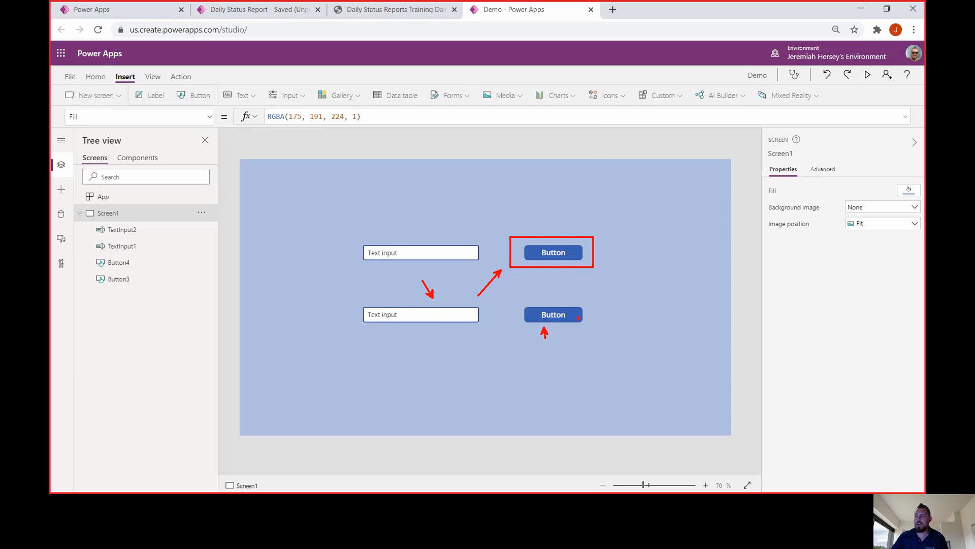
{"action": "key", "text": "Escape"}
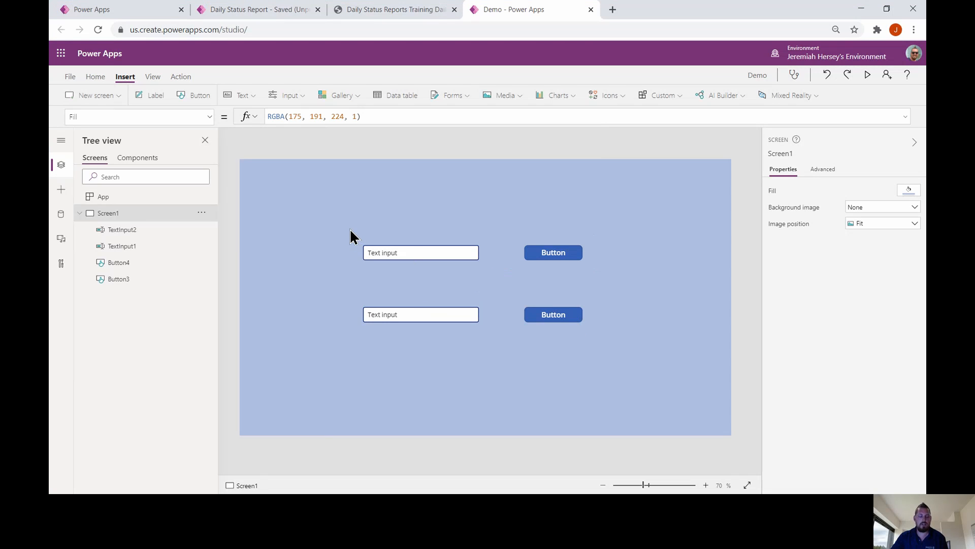
{"action": "key", "text": "ctrl+2"}
{"action": "mouse_move", "coordinate": [350, 227]}
{"action": "left_mouse_down"}
{"action": "mouse_move", "coordinate": [442, 261]}
{"action": "mouse_move", "coordinate": [608, 277]}
{"action": "left_mouse_up"}
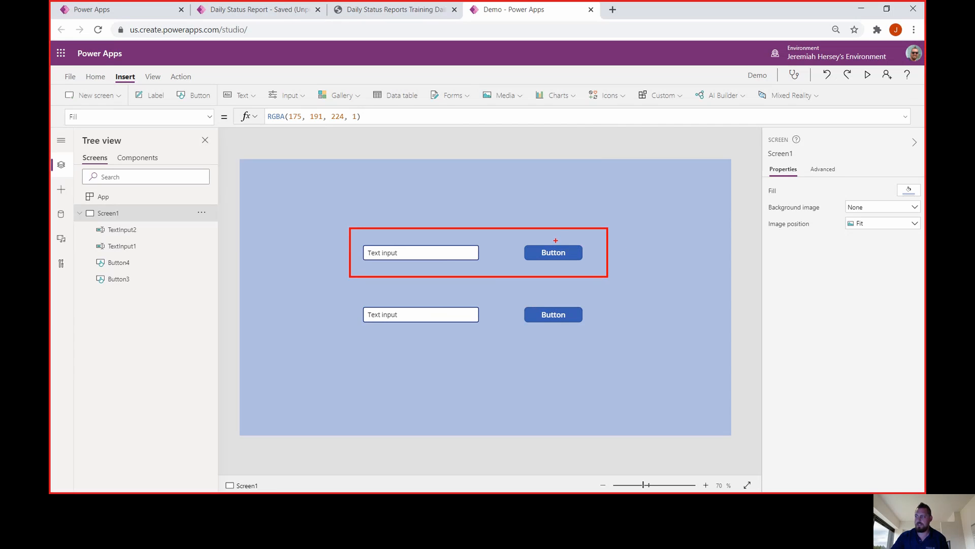
{"action": "left_click_drag", "start_coordinate": [556, 241], "coordinate": [556, 188]}
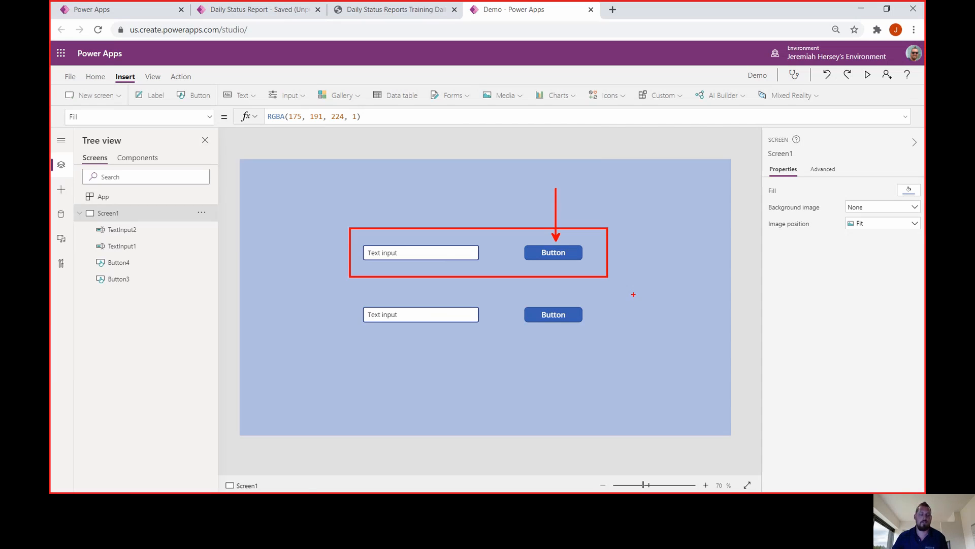
{"action": "key", "text": "Escape"}
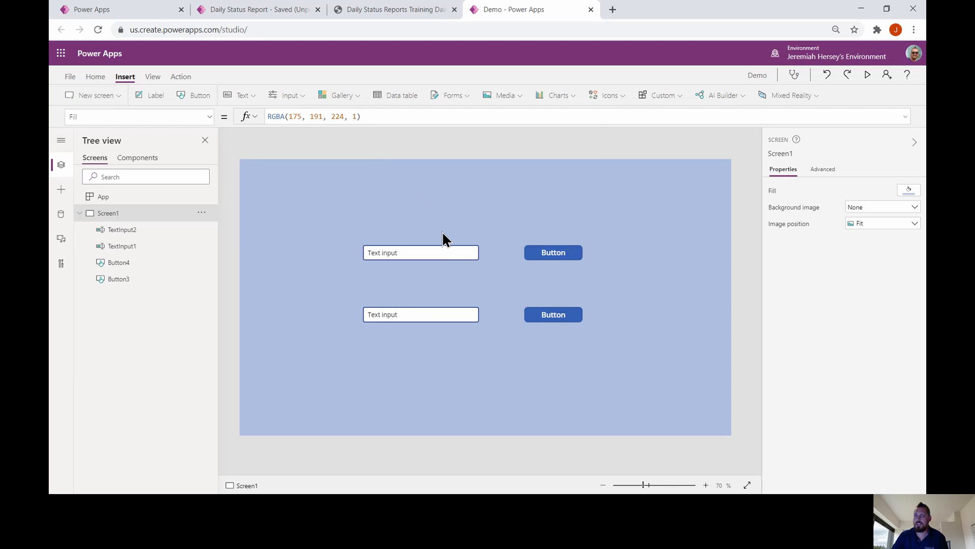
- Replace the upper button's OnSelect formula with UpdateContext({addBox:true});
{"action": "left_click", "coordinate": [559, 251]}
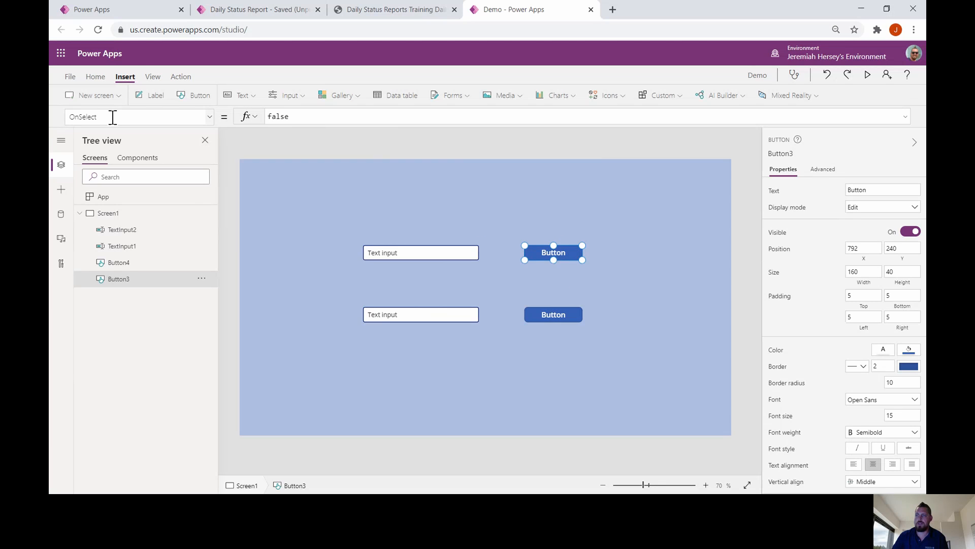
{"action": "left_click", "coordinate": [298, 116]}
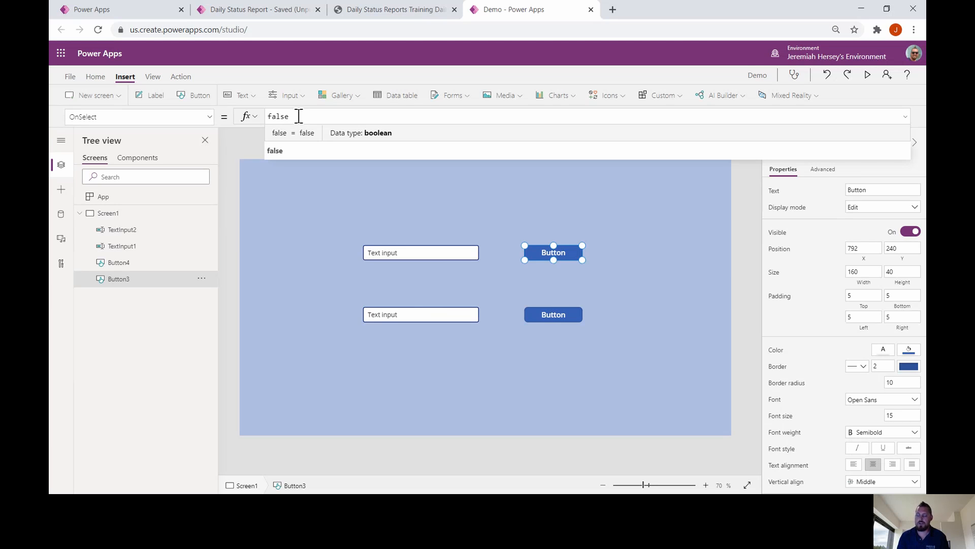
{"action": "key", "text": "BackSpace"}
{"action": "key", "text": "BackSpace"}
{"action": "key", "text": "BackSpace"}
{"action": "key", "text": "BackSpace"}
{"action": "key", "text": "BackSpace"}
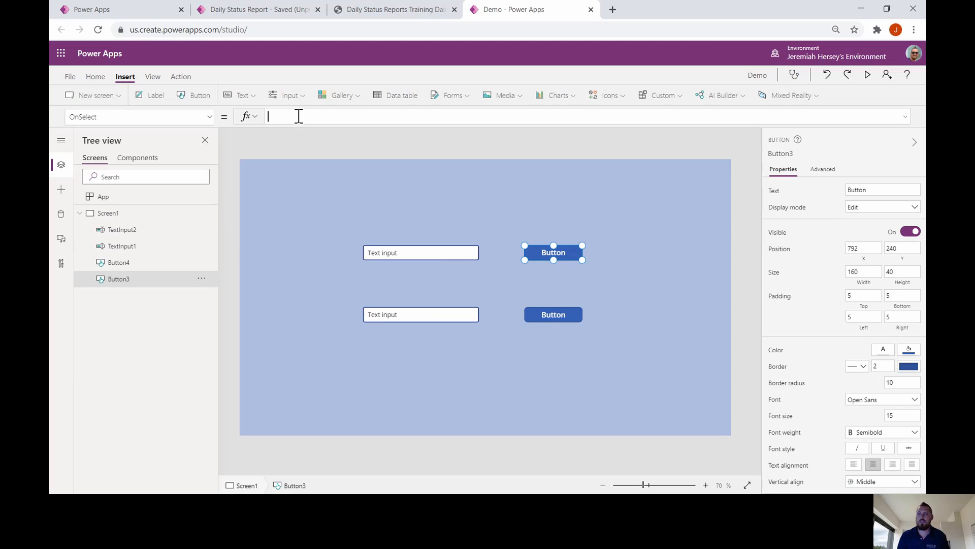
{"action": "type", "text": "UpdateContext("}
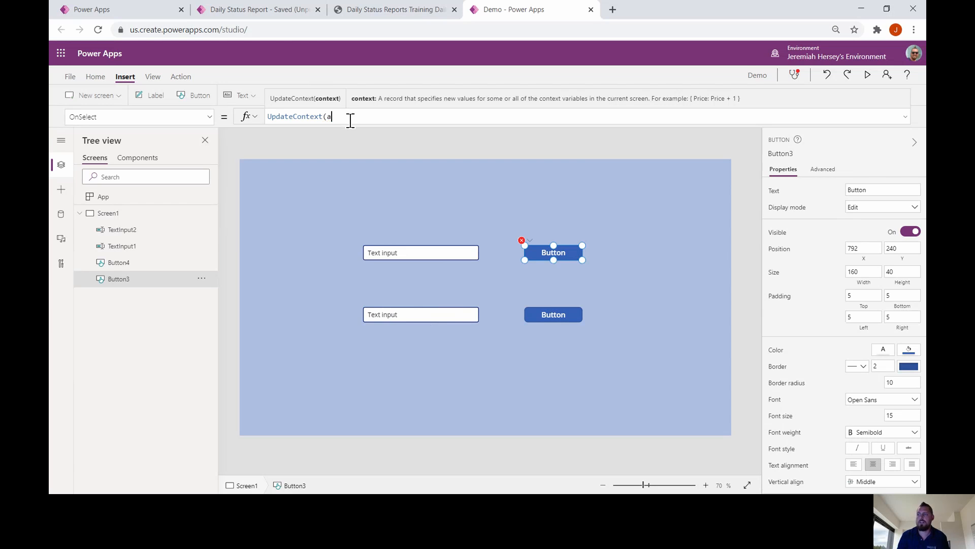
{"action": "type", "text": "addBox"}
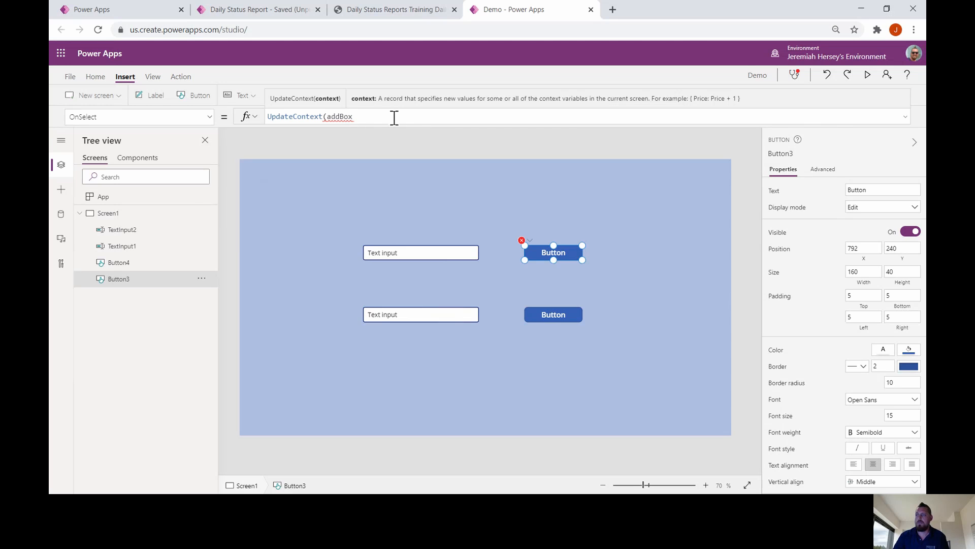
{"action": "left_click", "coordinate": [327, 117]}
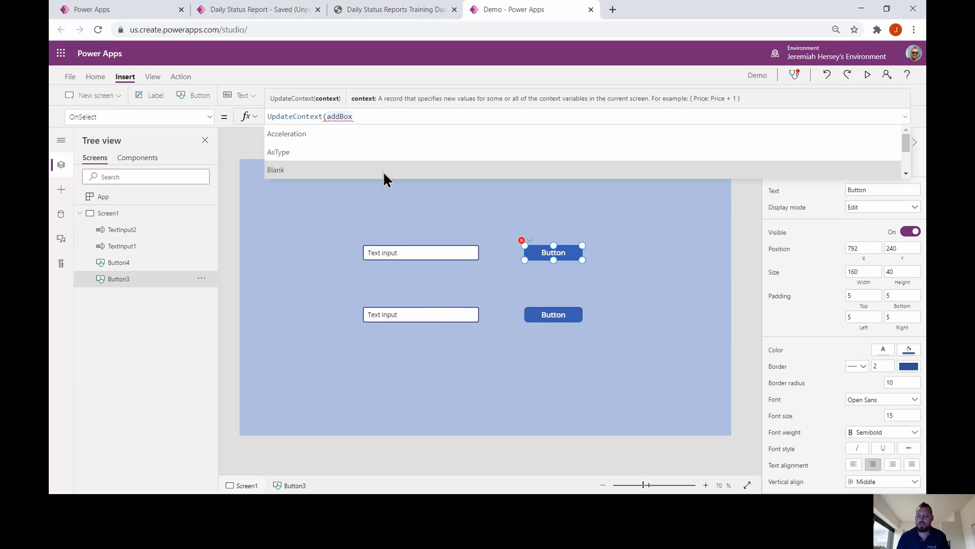
{"action": "type", "text": "{"}
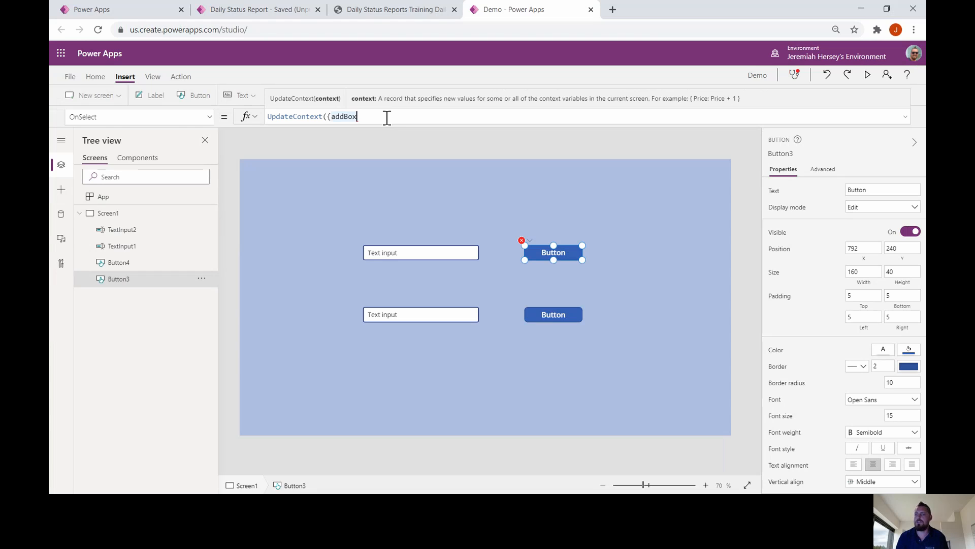
{"action": "type", "text": ":"}
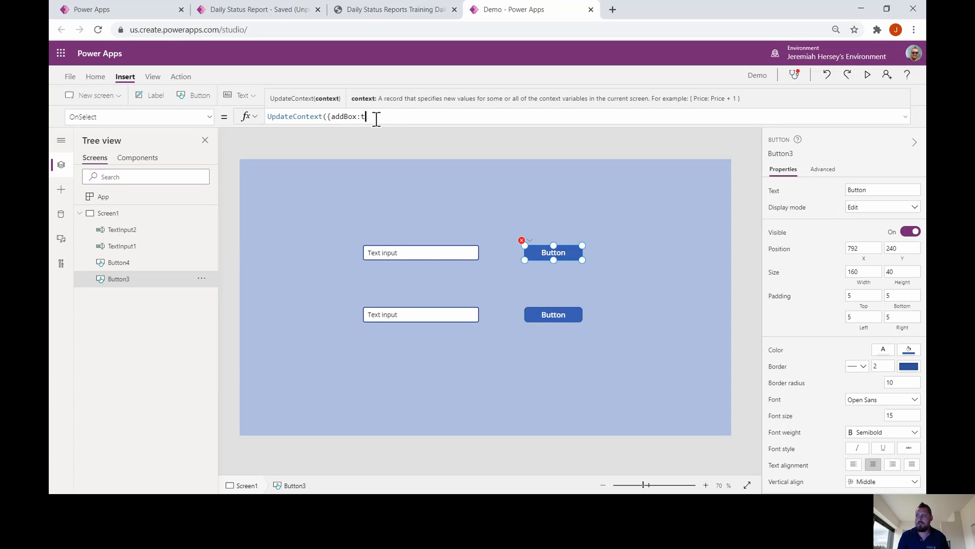
{"action": "type", "text": "true"}
{"action": "left_click", "coordinate": [376, 119]}
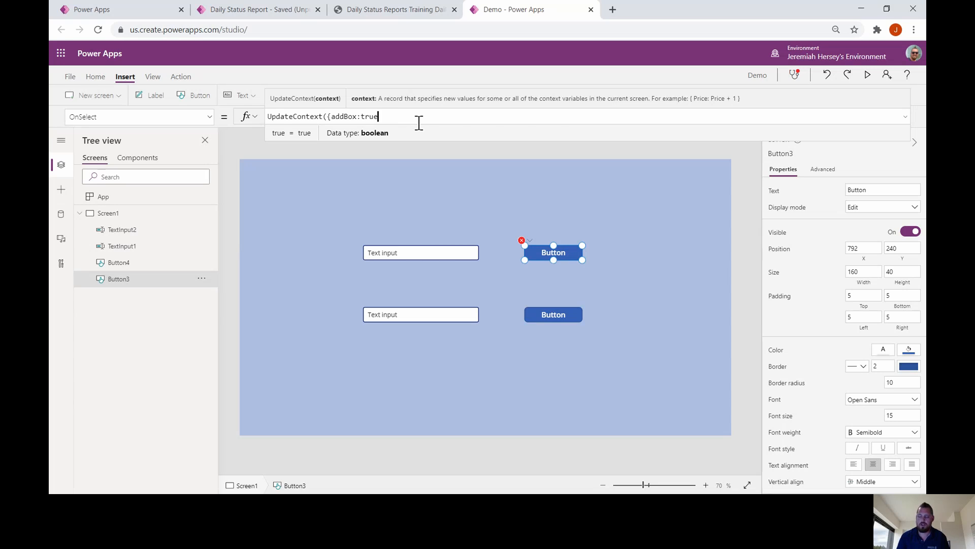
{"action": "type", "text": "}"}
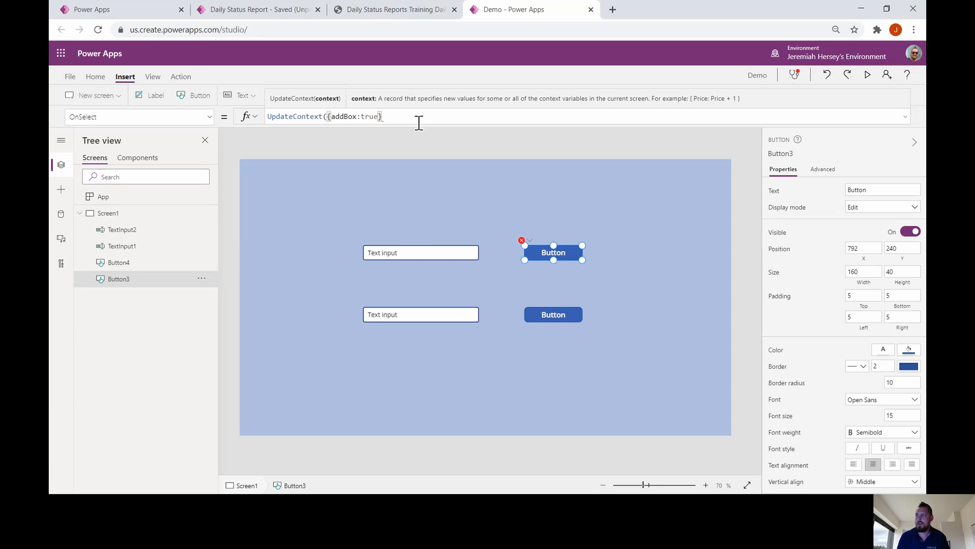
{"action": "type", "text": "))"}
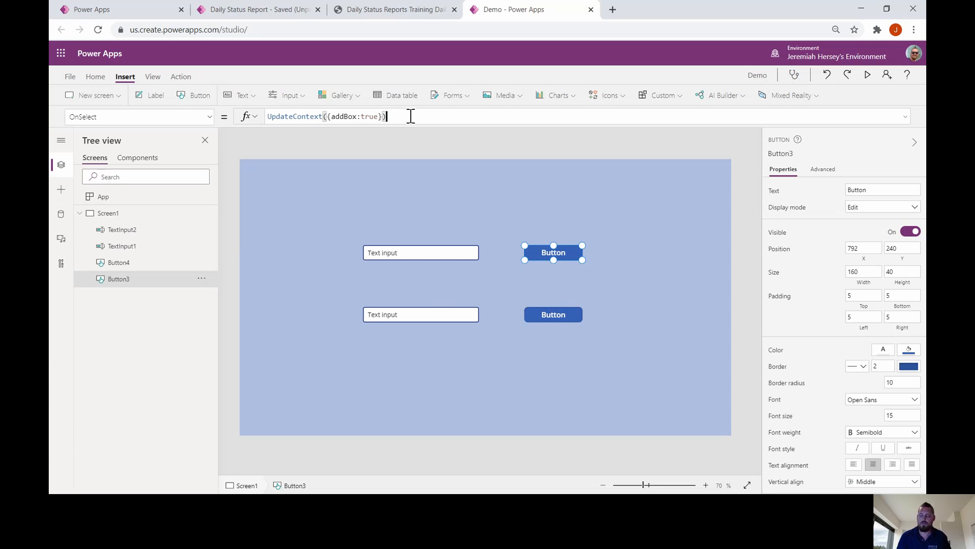
{"action": "type", "text": ";"}
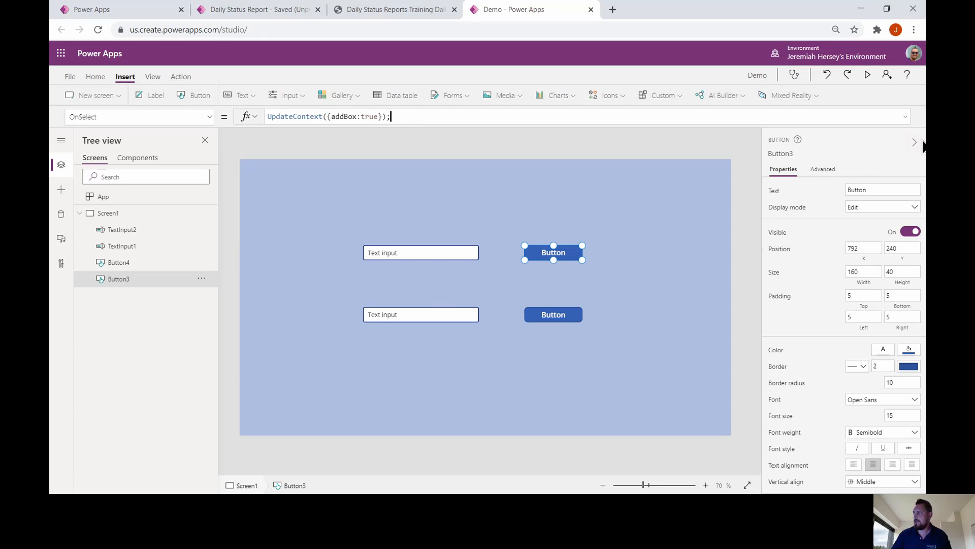
- Add a second line, UpdateContext({hidebutton:true}), to the upper button's OnSelect formula
{"action": "left_click", "coordinate": [905, 122]}
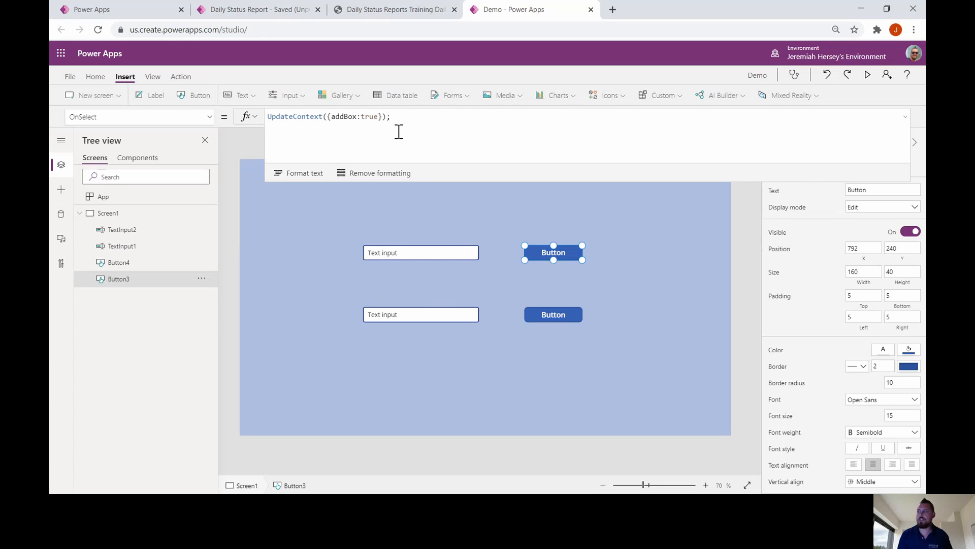
{"action": "key", "text": "shift+Return"}
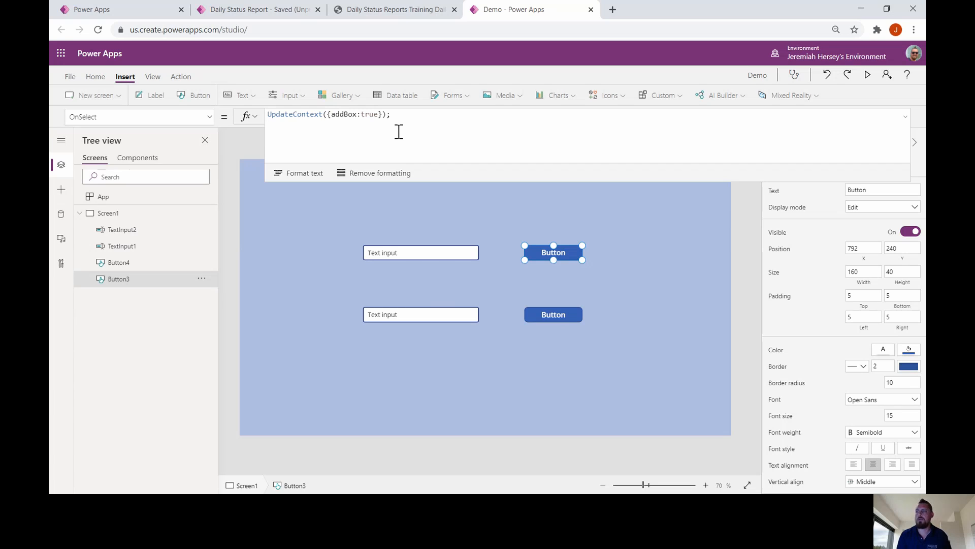
{"action": "type", "text": "UpdateContext("}
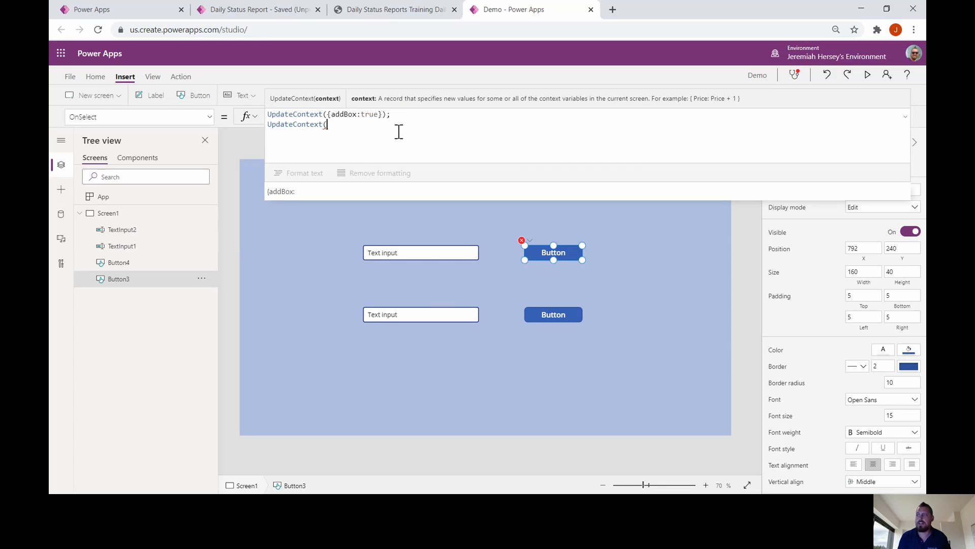
{"action": "type", "text": "{hide"}
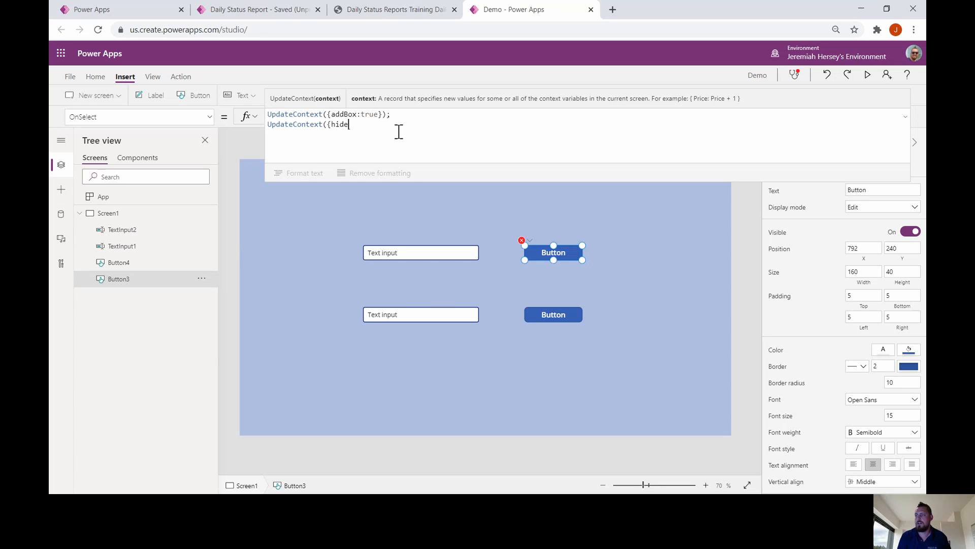
{"action": "type", "text": "button:Tru"}
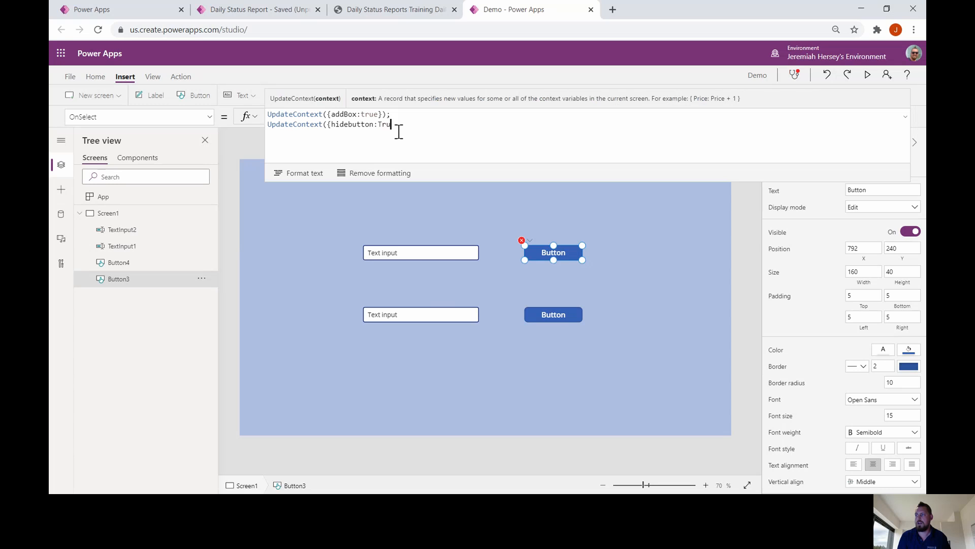
{"action": "key", "text": "BackSpace"}
{"action": "key", "text": "BackSpace"}
{"action": "key", "text": "BackSpace"}
{"action": "type", "text": "tr"}
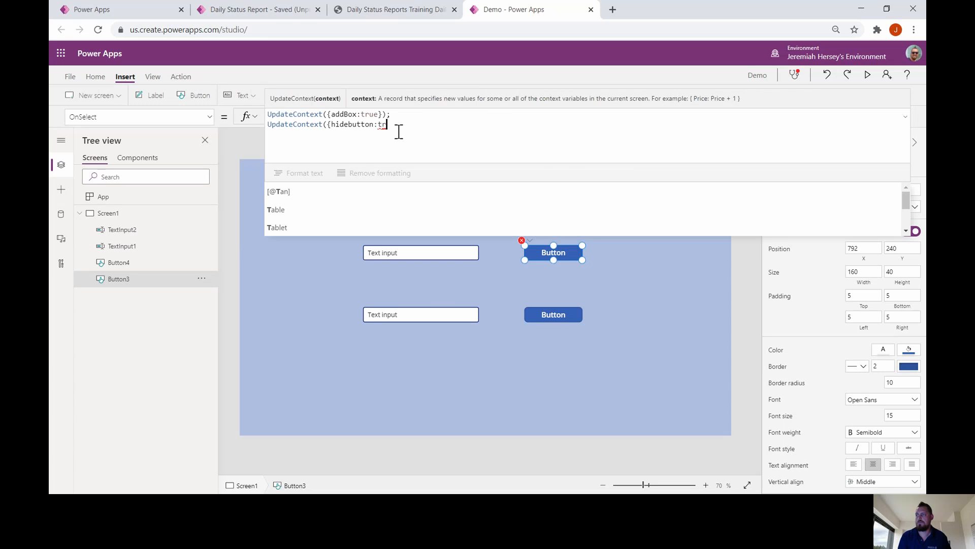
{"action": "type", "text": "ue}"}
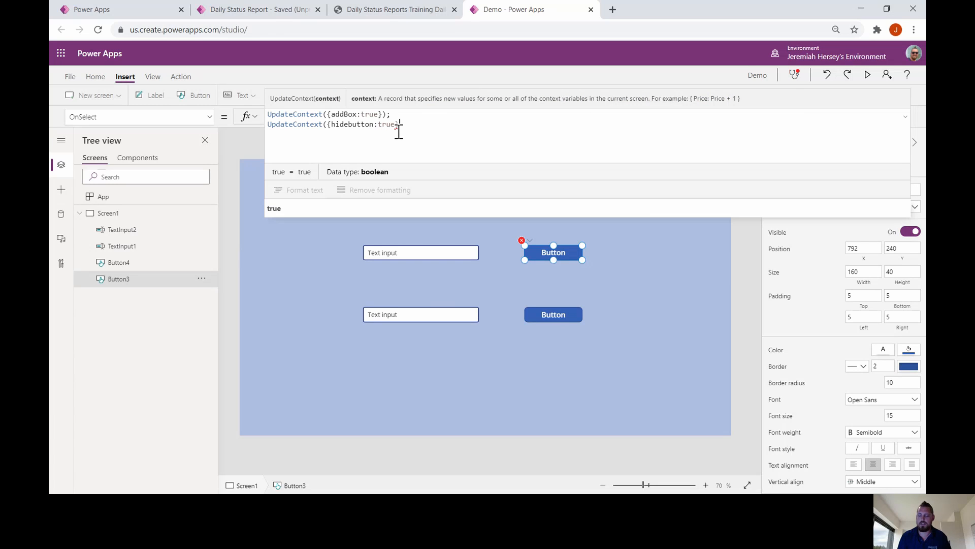
{"action": "type", "text": ")"}
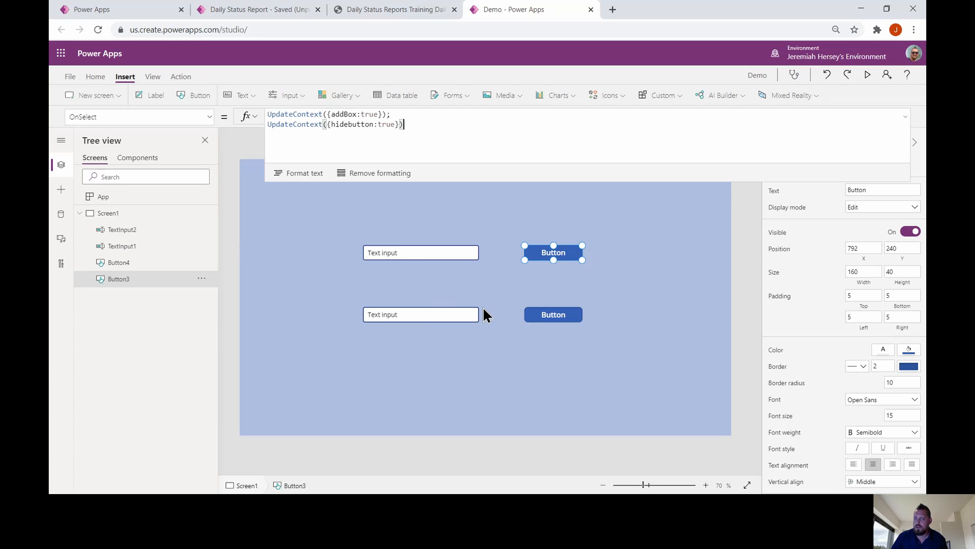
- Select the lower text input and lower button together and clear their shared Visible formula
{"action": "left_click", "coordinate": [466, 315]}
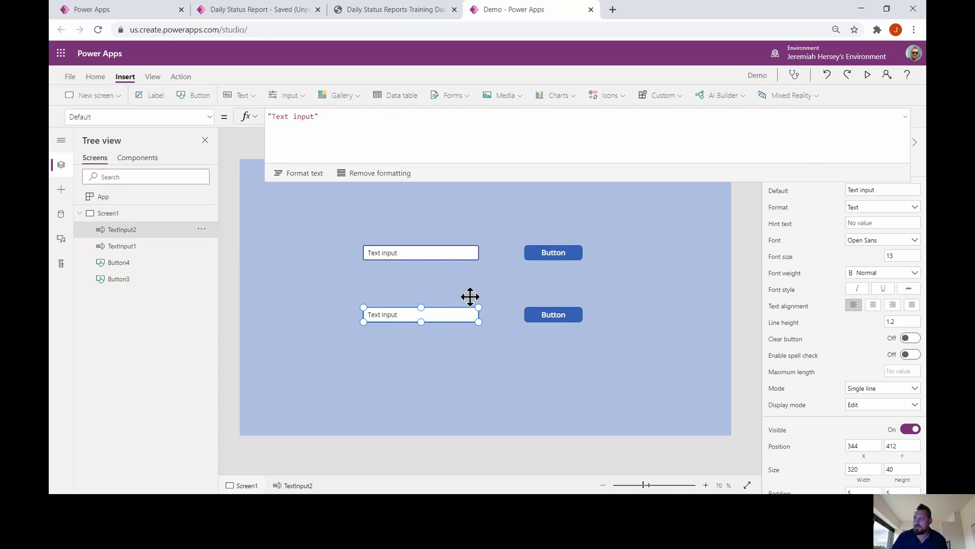
{"action": "left_click", "coordinate": [905, 118]}
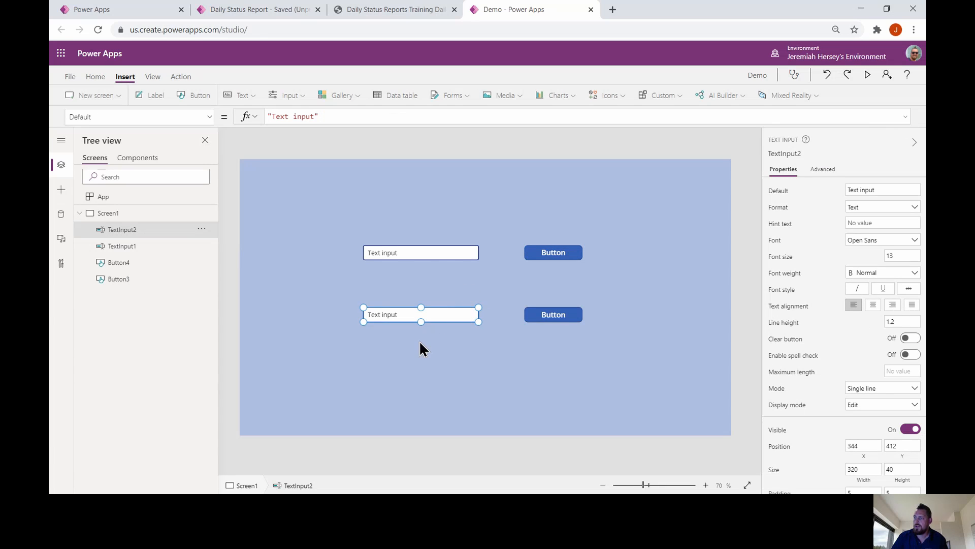
{"action": "left_click", "coordinate": [538, 313], "text": "shift"}
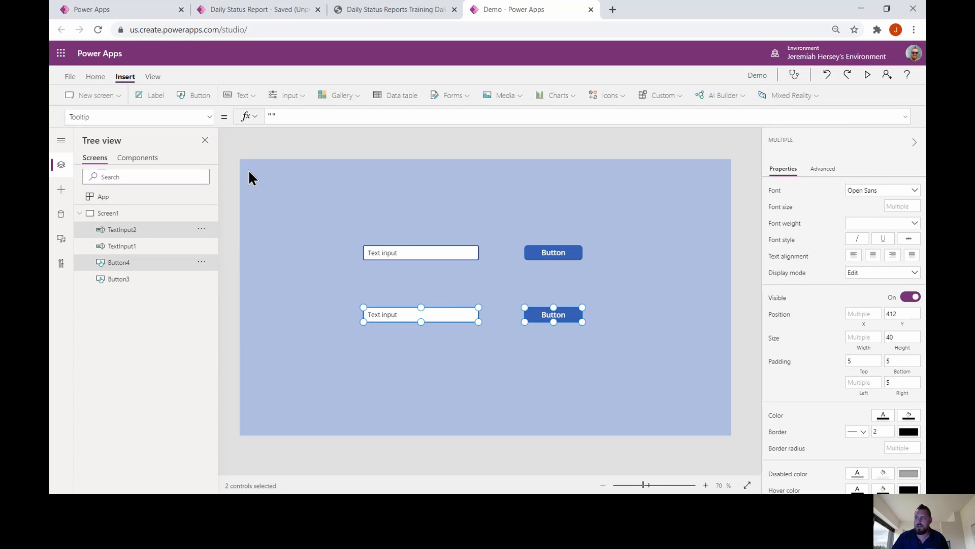
{"action": "left_click", "coordinate": [209, 116]}
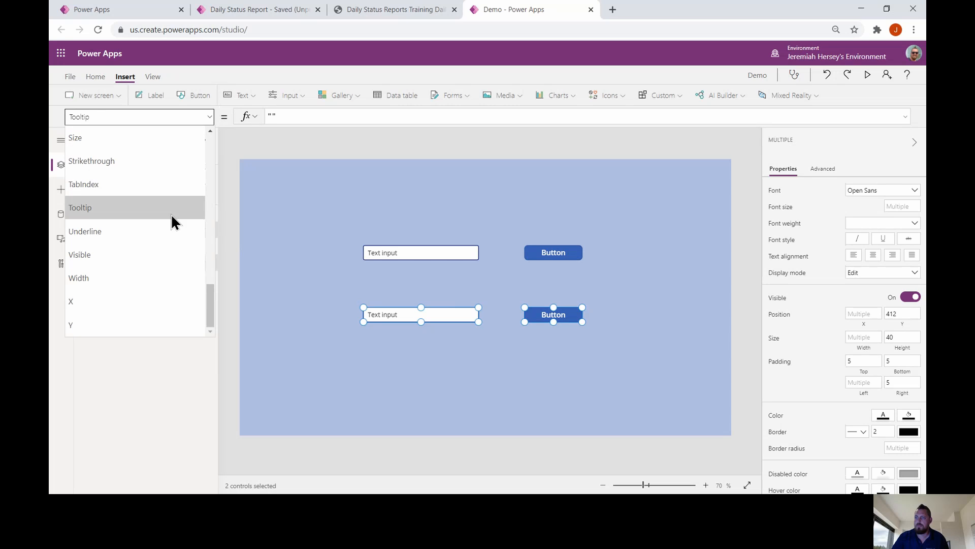
{"action": "left_click", "coordinate": [163, 254]}
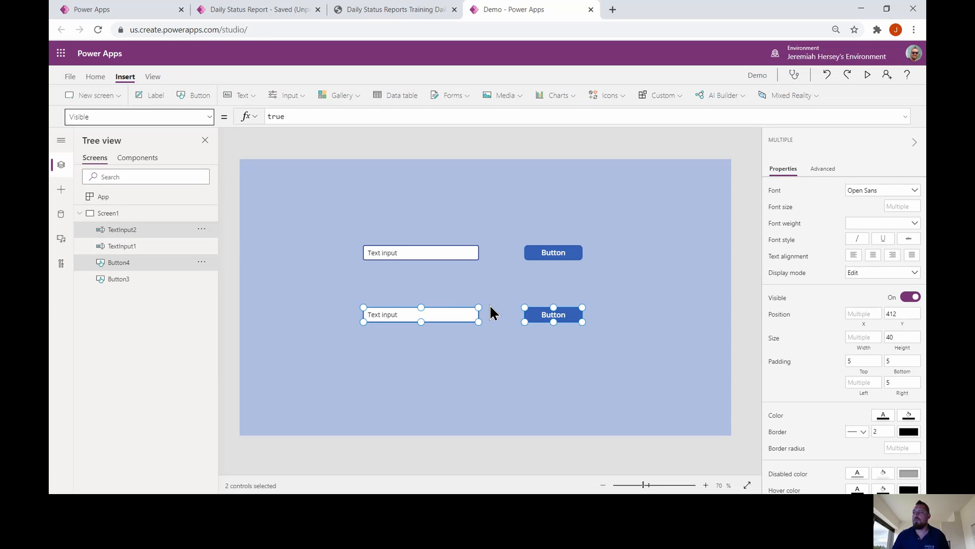
{"action": "left_click", "coordinate": [296, 116]}
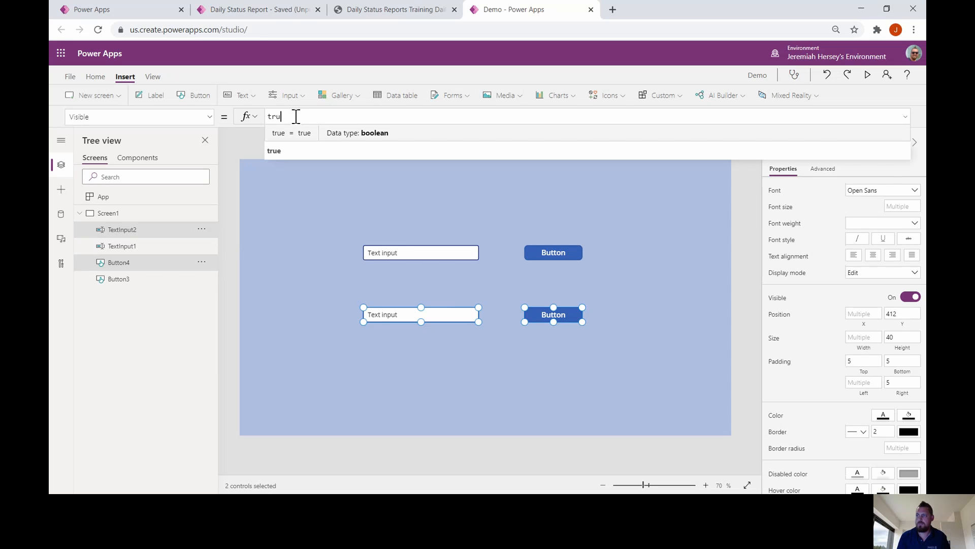
{"action": "key", "text": "BackSpace"}
{"action": "key", "text": "BackSpace"}
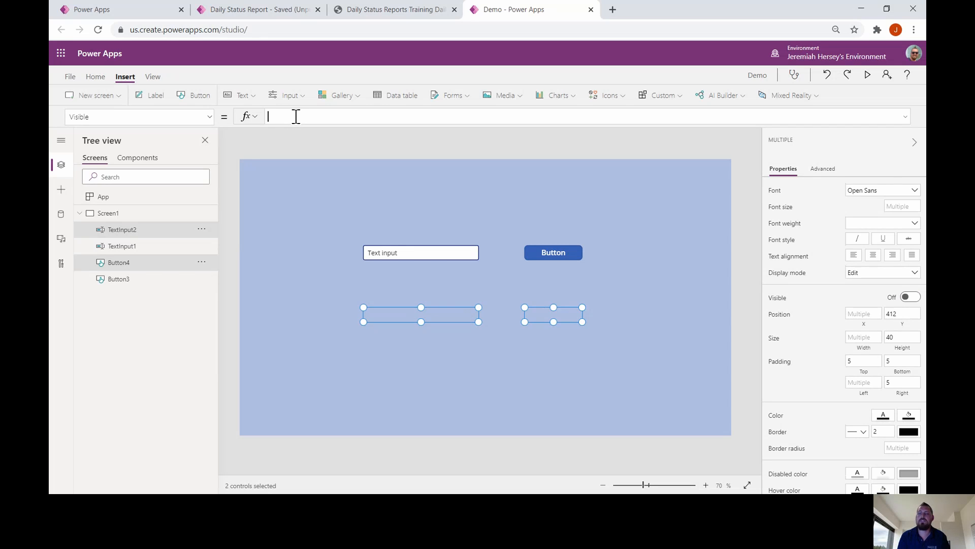
- Begin the shared Visible formula of the two lower controls with If(addBox, using the existing context variable
{"action": "type", "text": "If("}
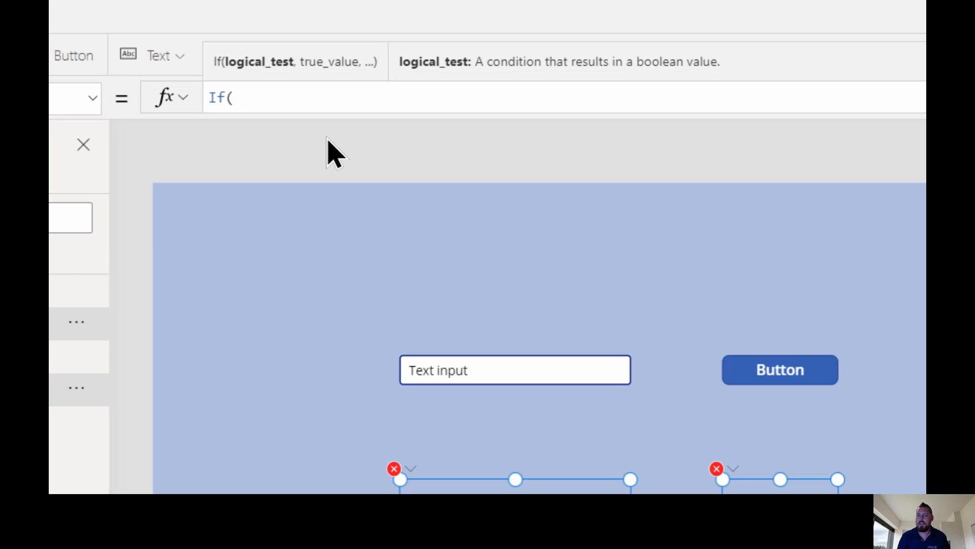
{"action": "type", "text": "add"}
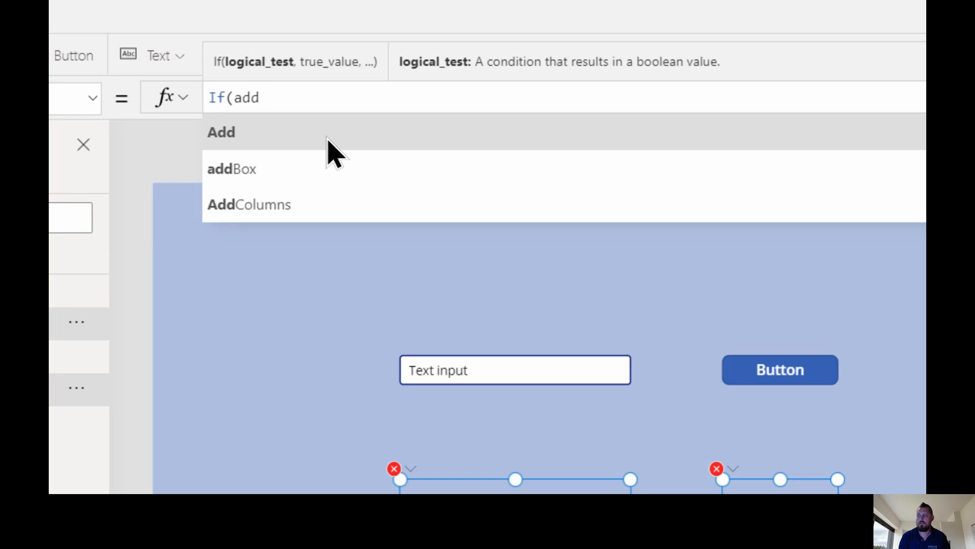
{"action": "left_click", "coordinate": [328, 139]}
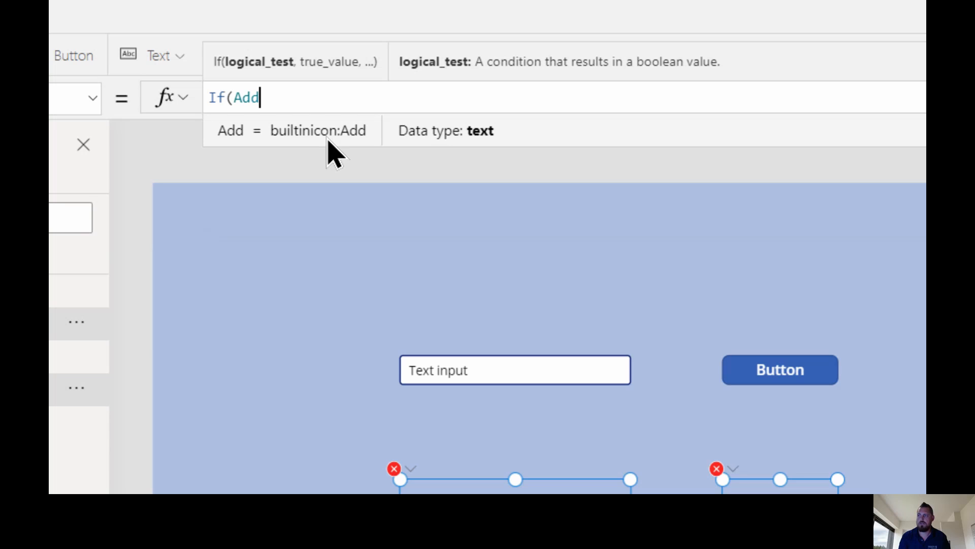
{"action": "key", "text": "BackSpace"}
{"action": "key", "text": "BackSpace"}
{"action": "key", "text": "BackSpace"}
{"action": "type", "text": "addb"}
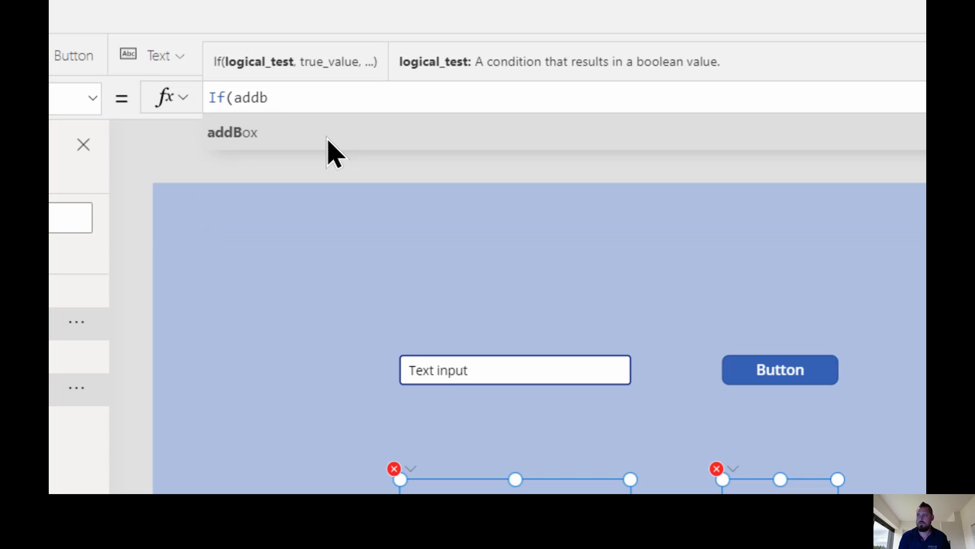
{"action": "key", "text": "BackSpace"}
{"action": "type", "text": "B"}
{"action": "left_click", "coordinate": [328, 140]}
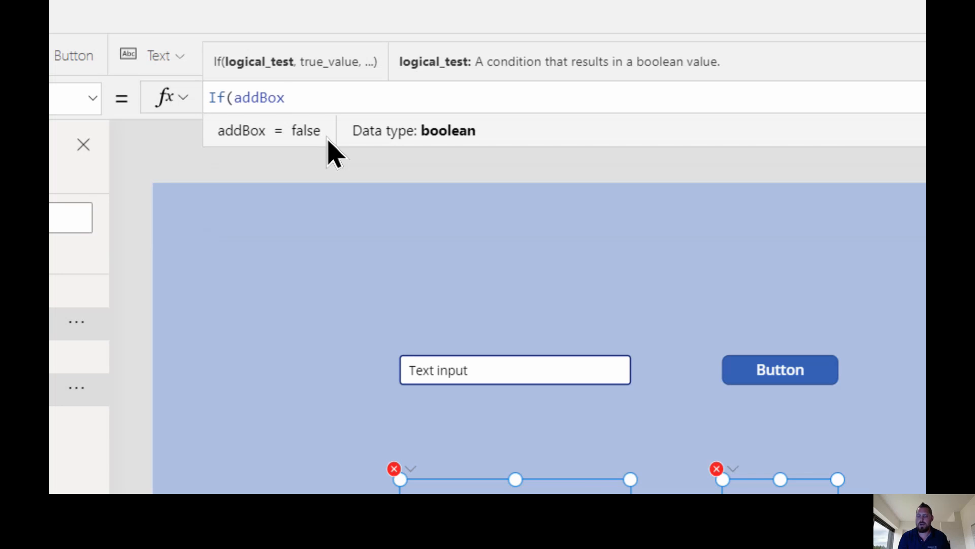
- Try ending the shared Visible formula with =true,true,false) after addBox, and undo that ending
{"action": "type", "text": "="}
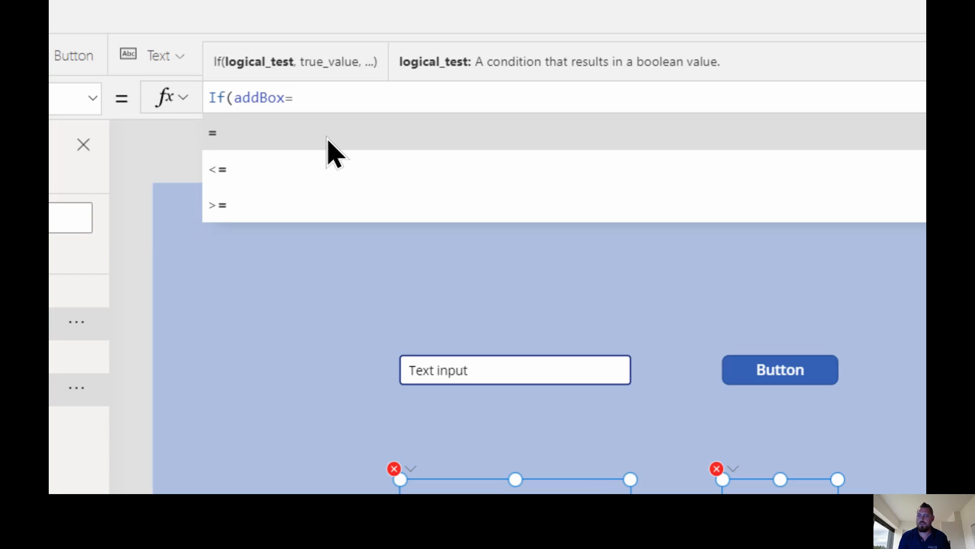
{"action": "type", "text": "true"}
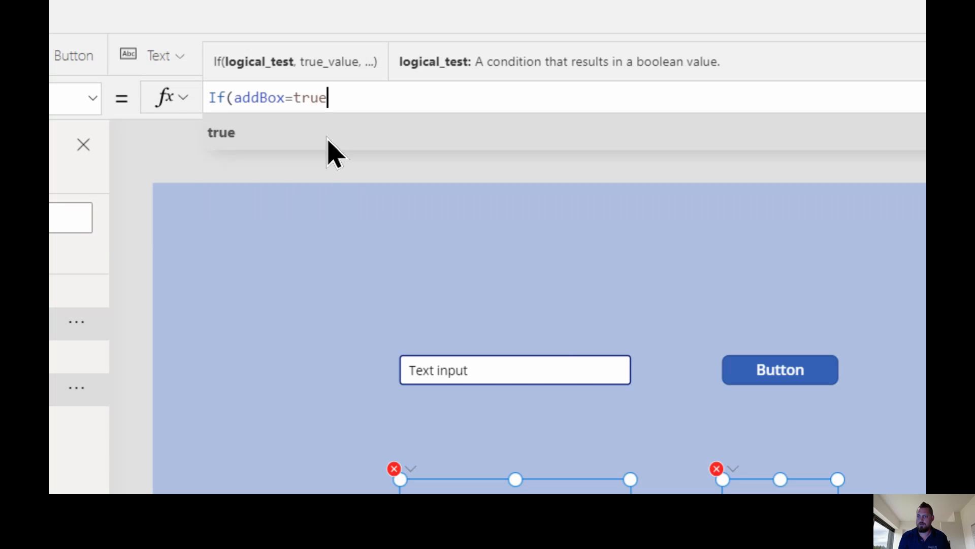
{"action": "type", "text": ","}
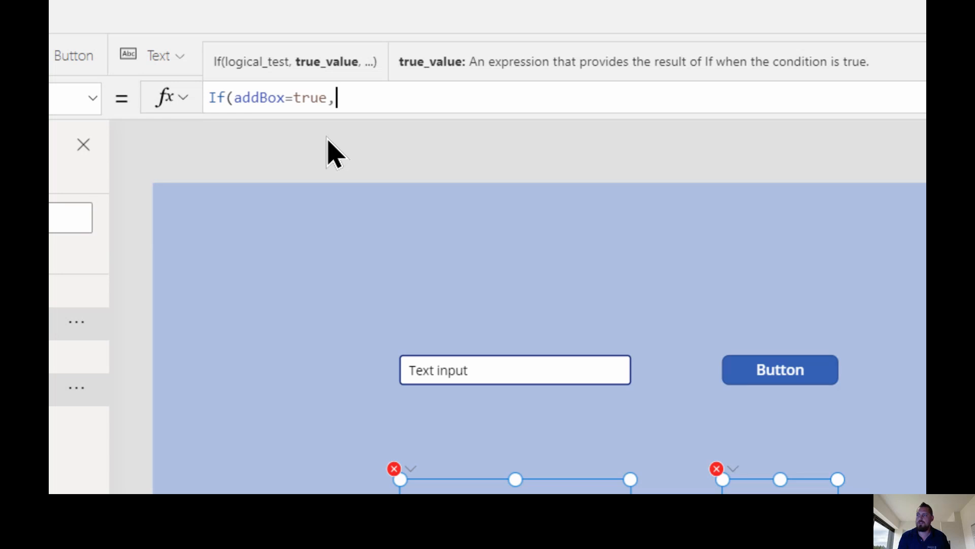
{"action": "type", "text": "true"}
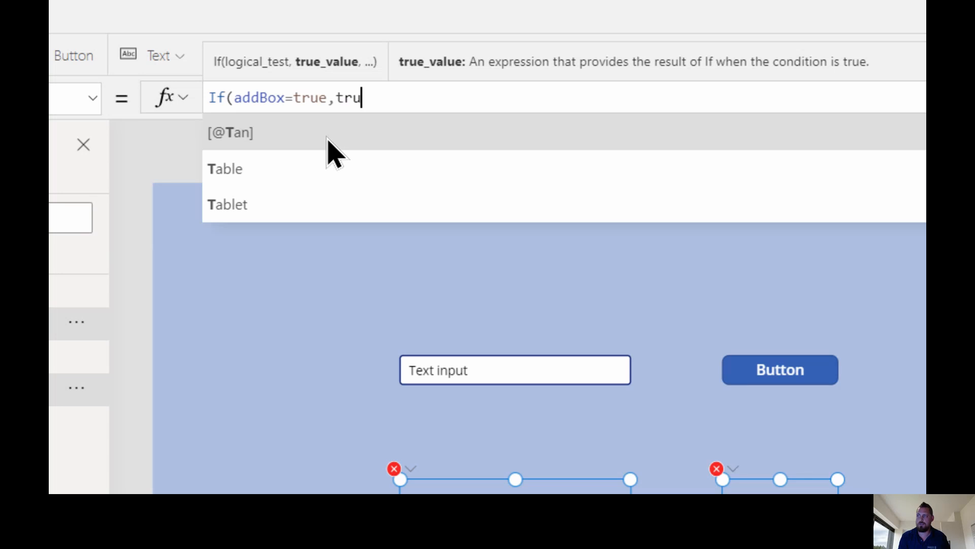
{"action": "type", "text": ","}
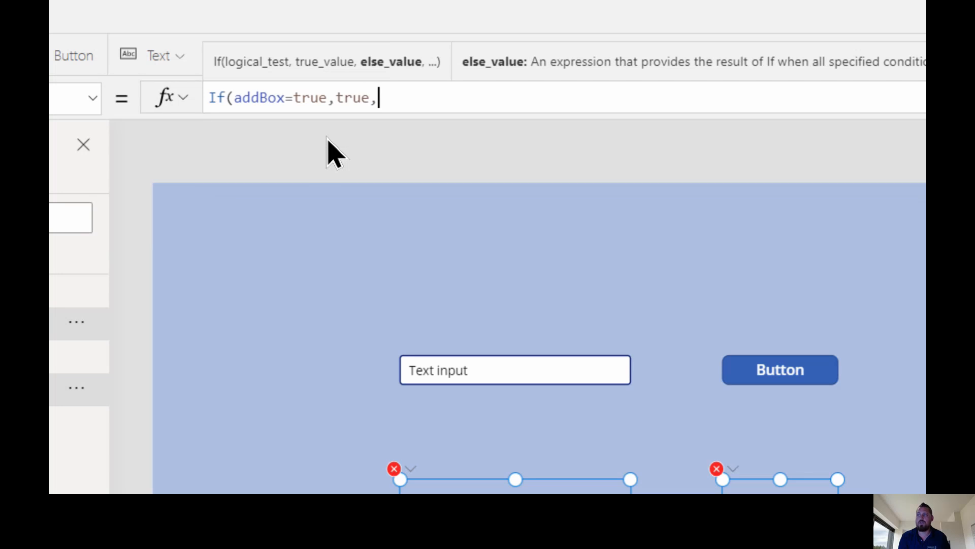
{"action": "type", "text": "false"}
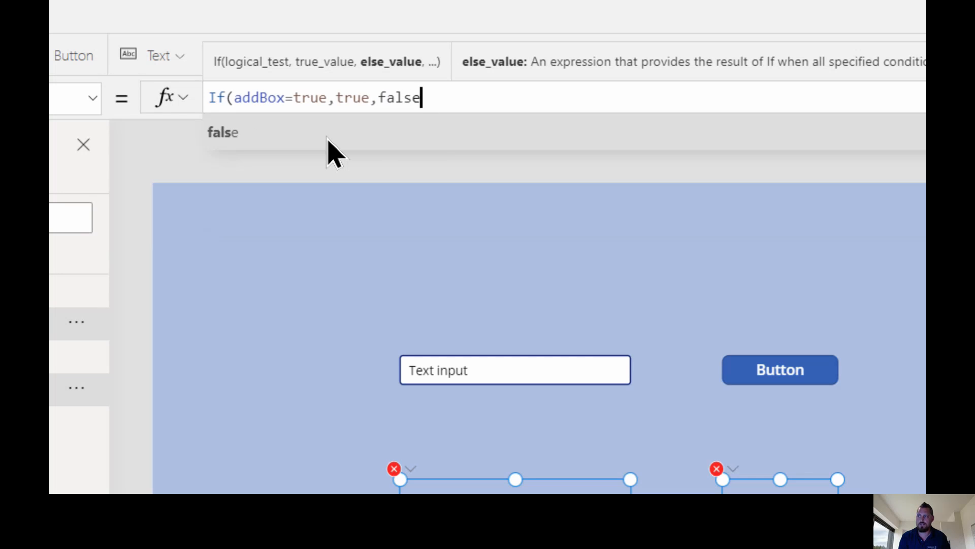
{"action": "type", "text": ")"}
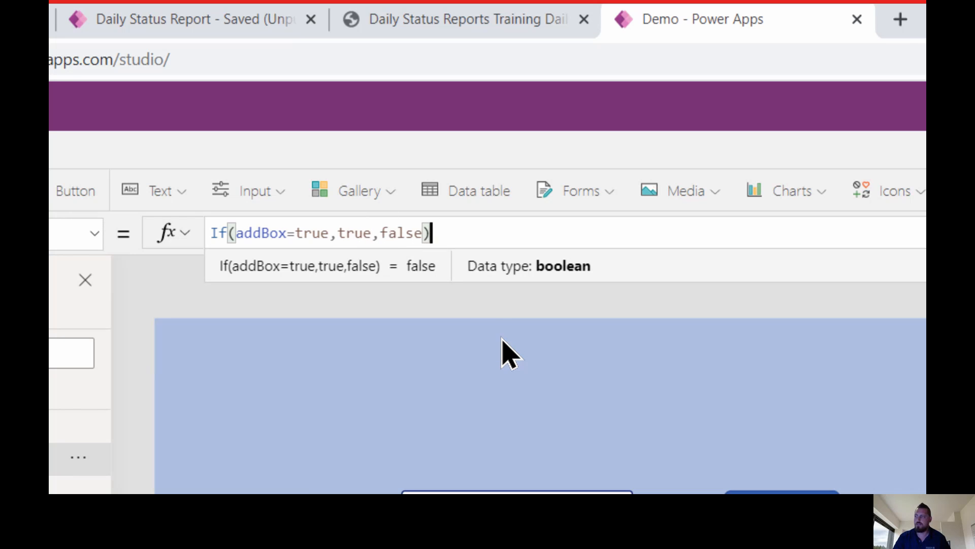
{"action": "key", "text": "ctrl+z"}
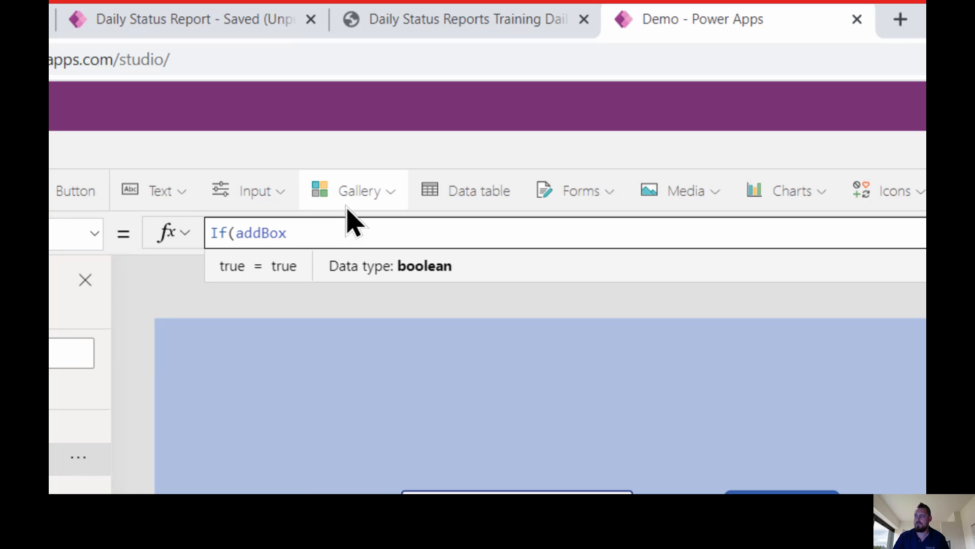
- Complete the Visible formula of the lower text input and button as If(addBox=true,true,false) and deselect them
{"action": "left_click", "coordinate": [351, 233]}
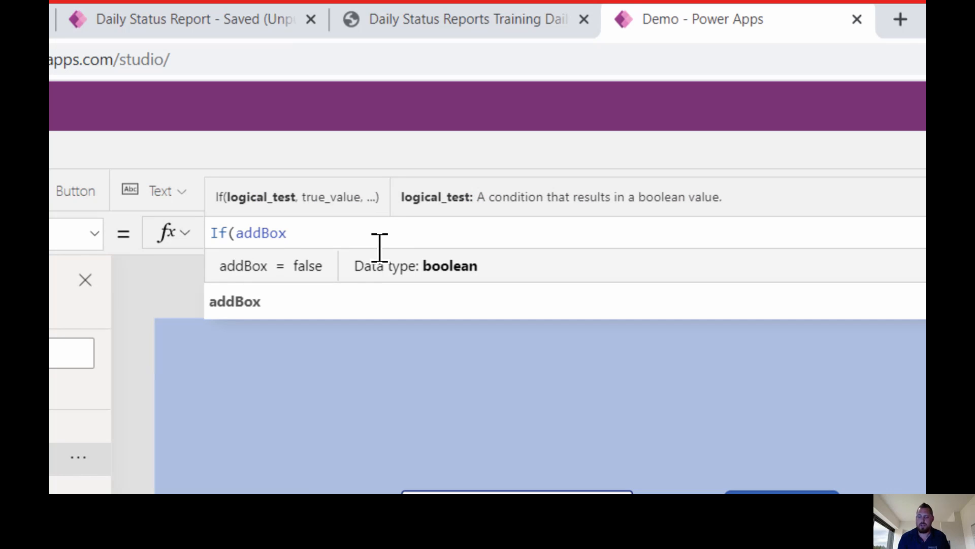
{"action": "left_click", "coordinate": [379, 247]}
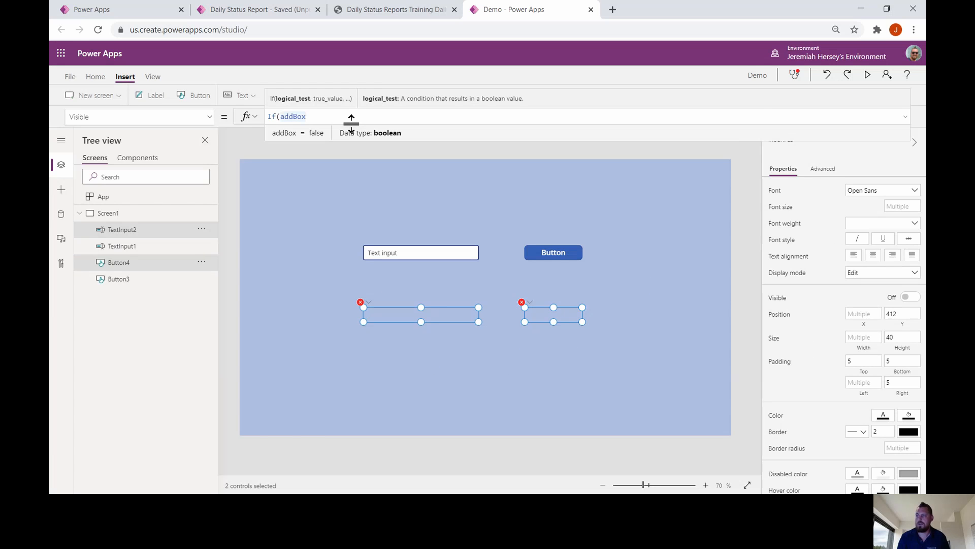
{"action": "type", "text": "="}
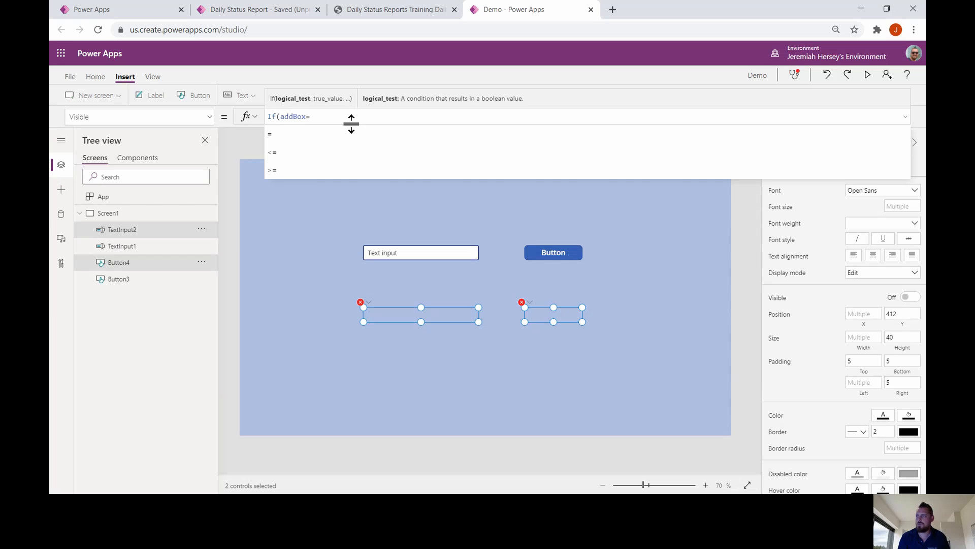
{"action": "type", "text": "true"}
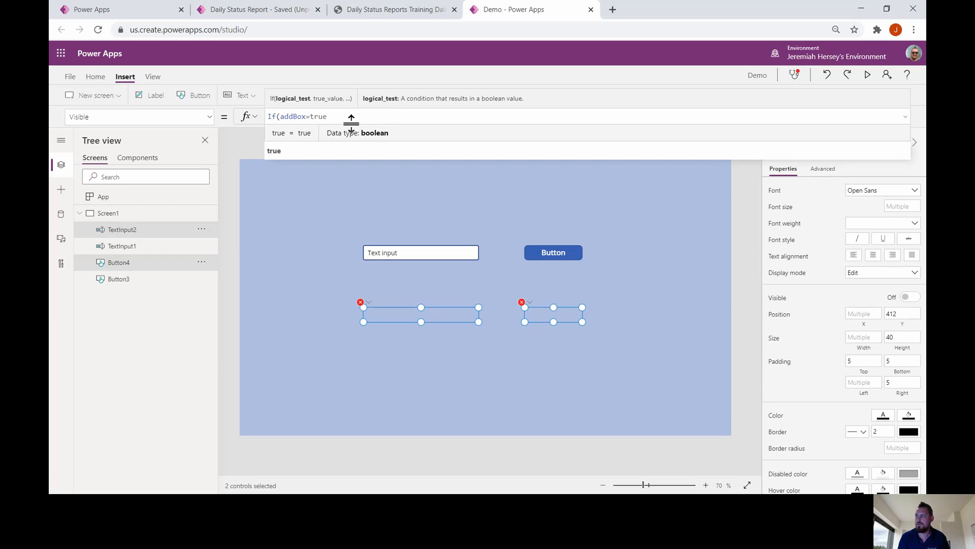
{"action": "type", "text": ",true,"}
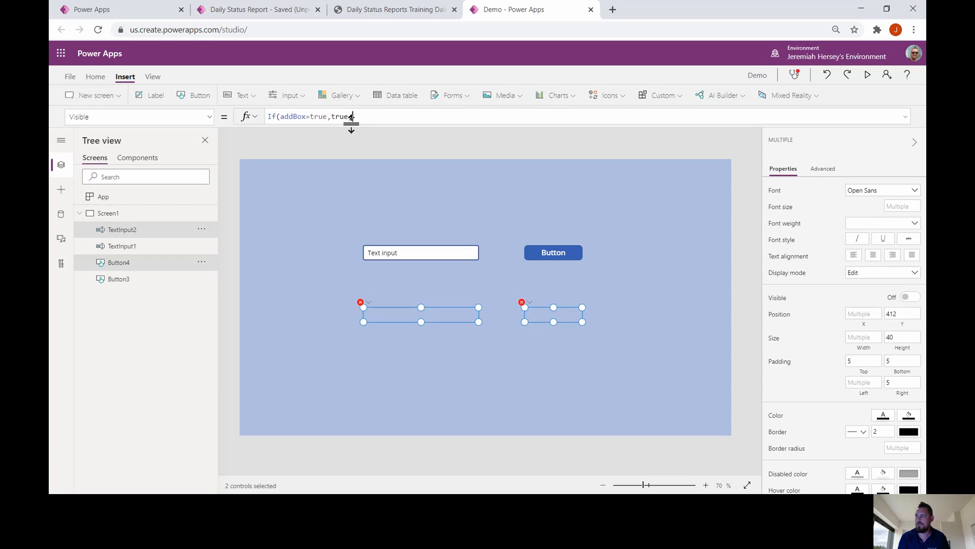
{"action": "type", "text": "false)"}
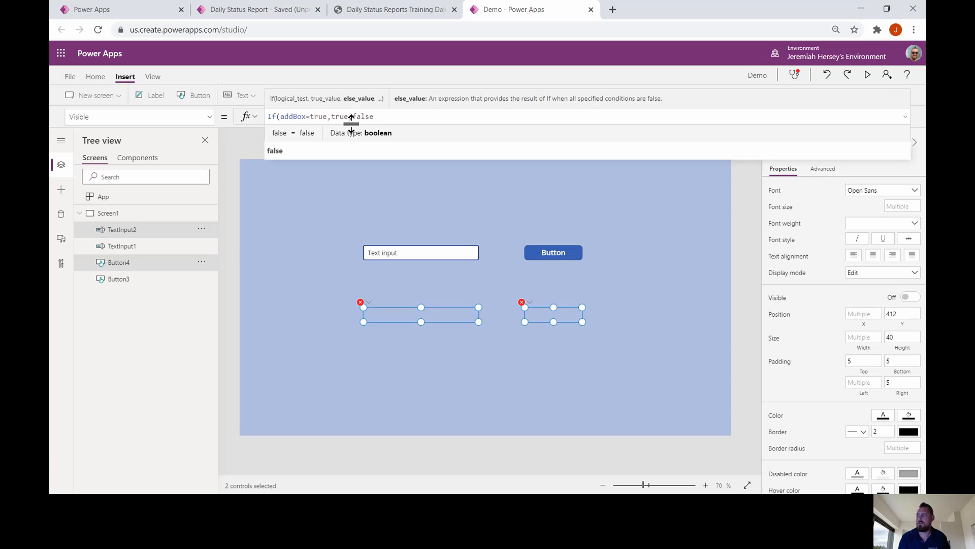
{"action": "left_click", "coordinate": [300, 331]}
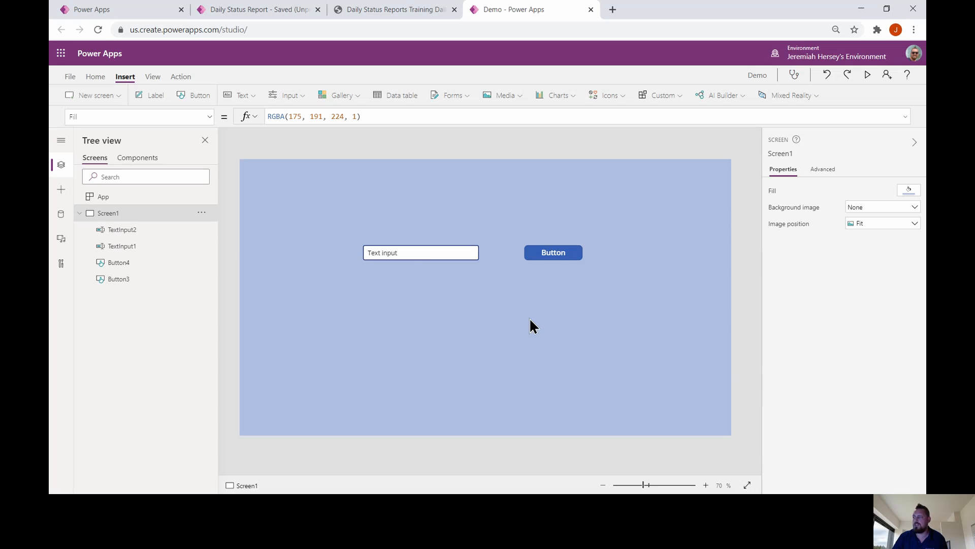
- Trigger the upper button's action on the canvas to test the visibility of the lower text input and button
{"action": "left_click", "coordinate": [554, 254], "text": "alt"}
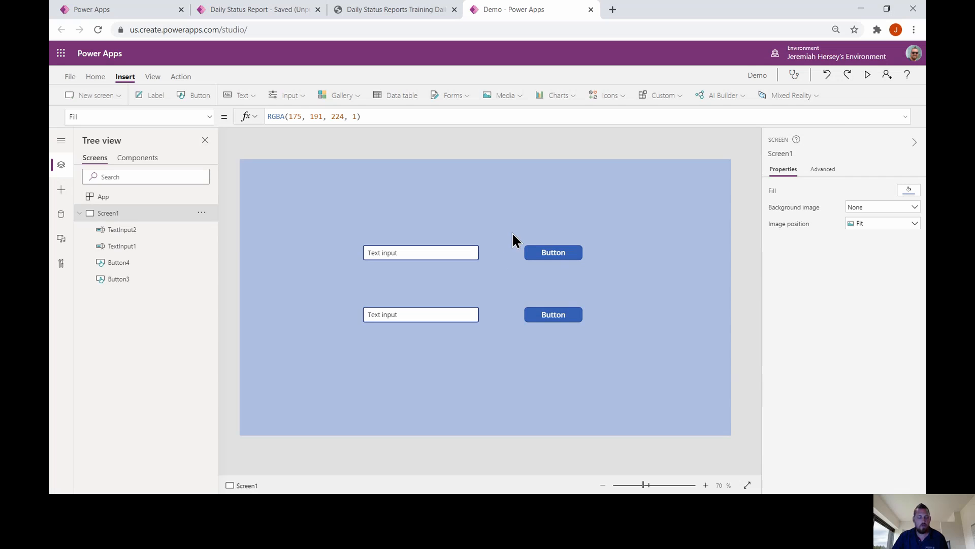
{"action": "left_click_drag", "start_coordinate": [517, 240], "coordinate": [604, 268]}
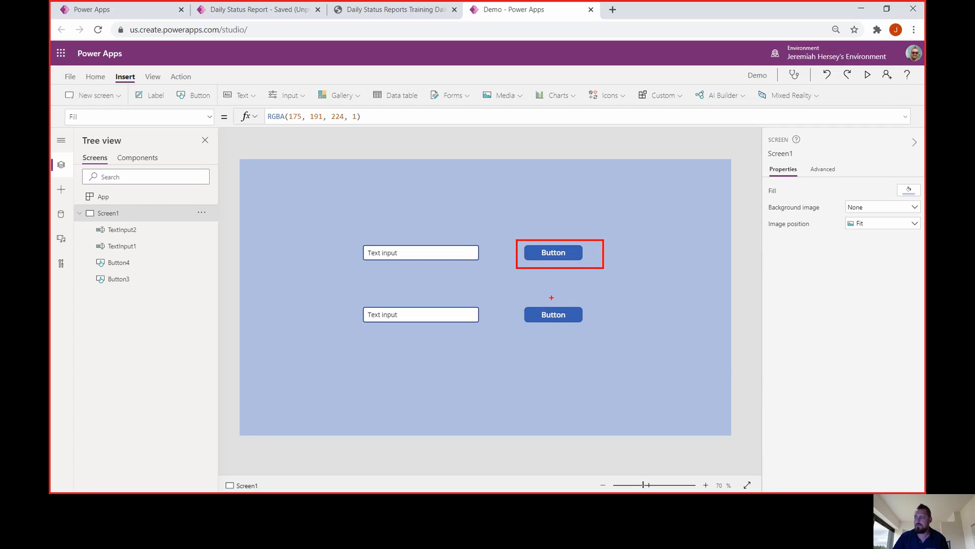
{"action": "left_click_drag", "start_coordinate": [549, 259], "coordinate": [552, 292]}
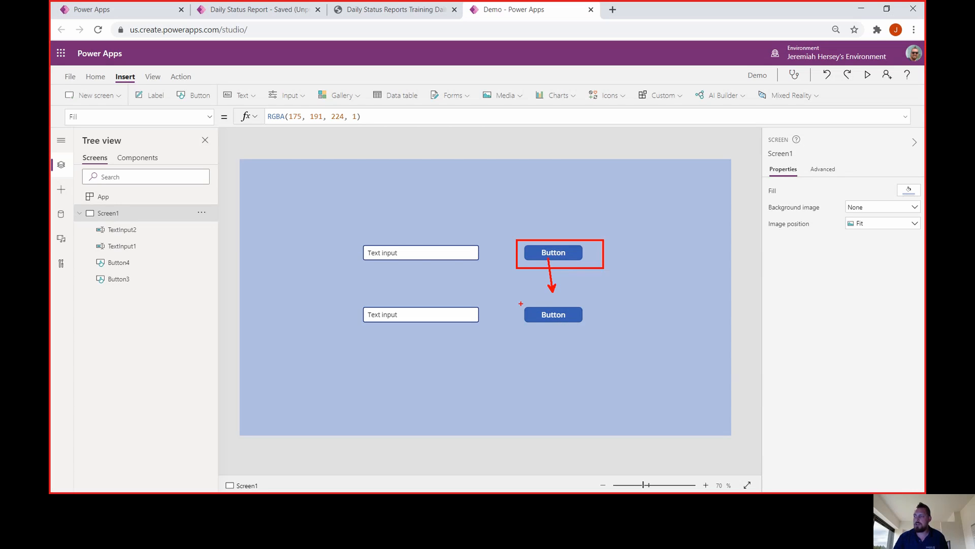
{"action": "key", "text": "Escape"}
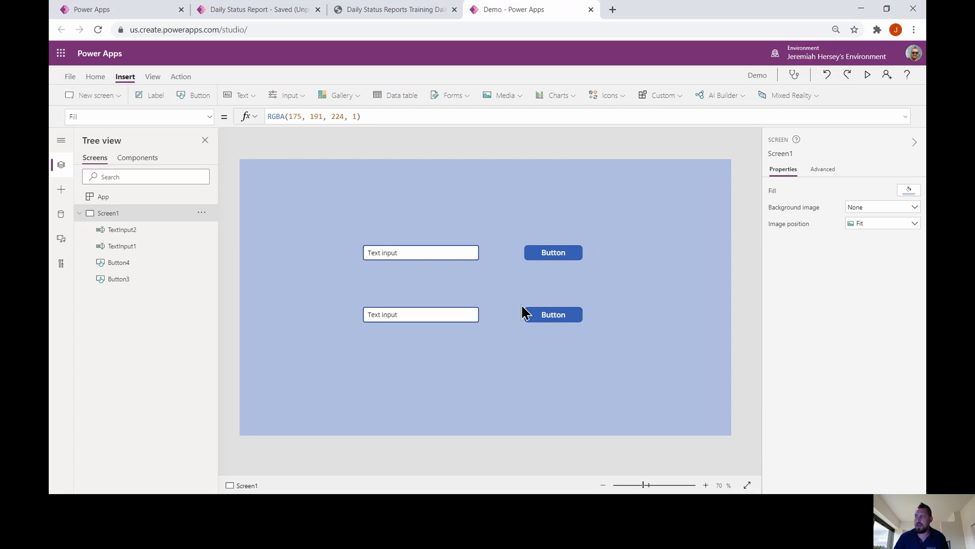
- Replace the upper button's Visible value with the start of a formula, If(addBox, using the existing context variable
{"action": "left_click", "coordinate": [562, 255]}
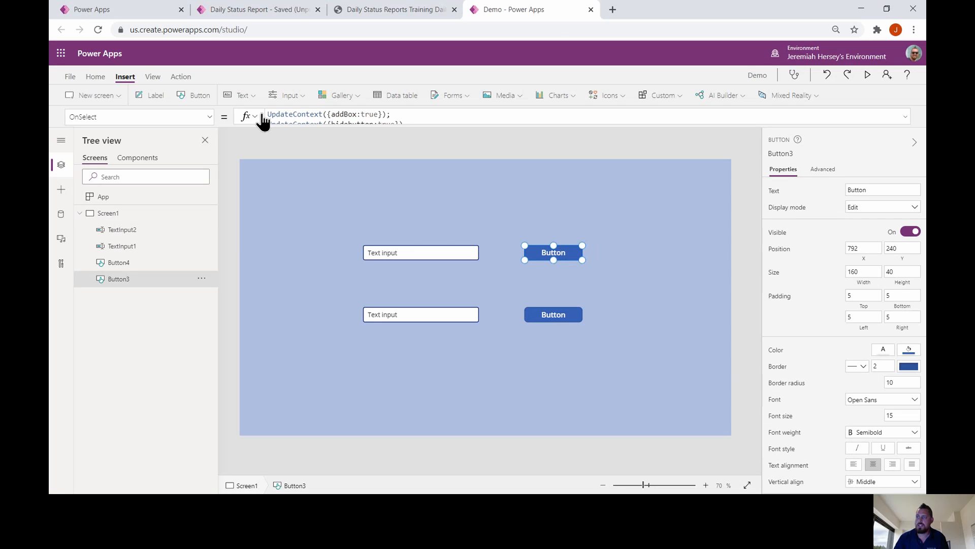
{"action": "left_click", "coordinate": [209, 119]}
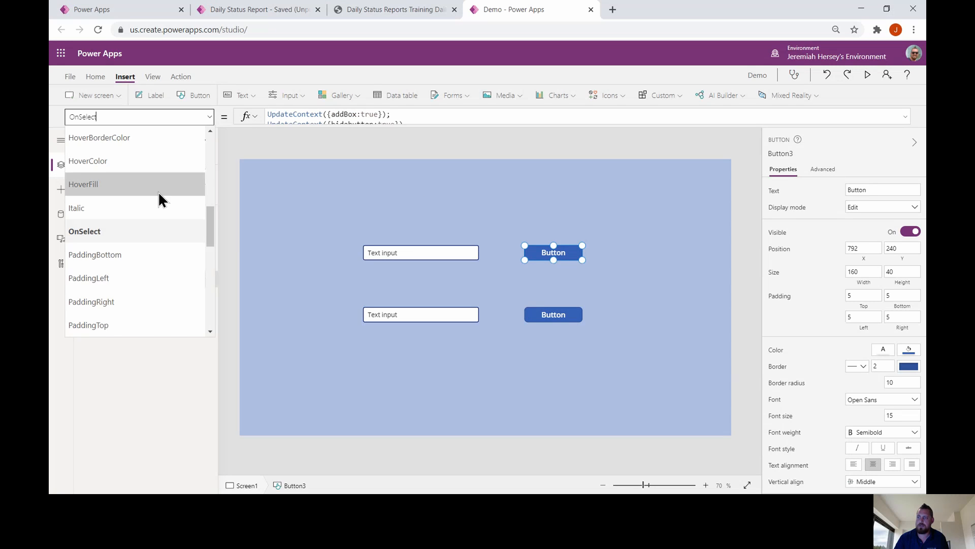
{"action": "scroll", "coordinate": [159, 198], "scroll_direction": "down", "scroll_amount": 5}
{"action": "left_click", "coordinate": [120, 279]}
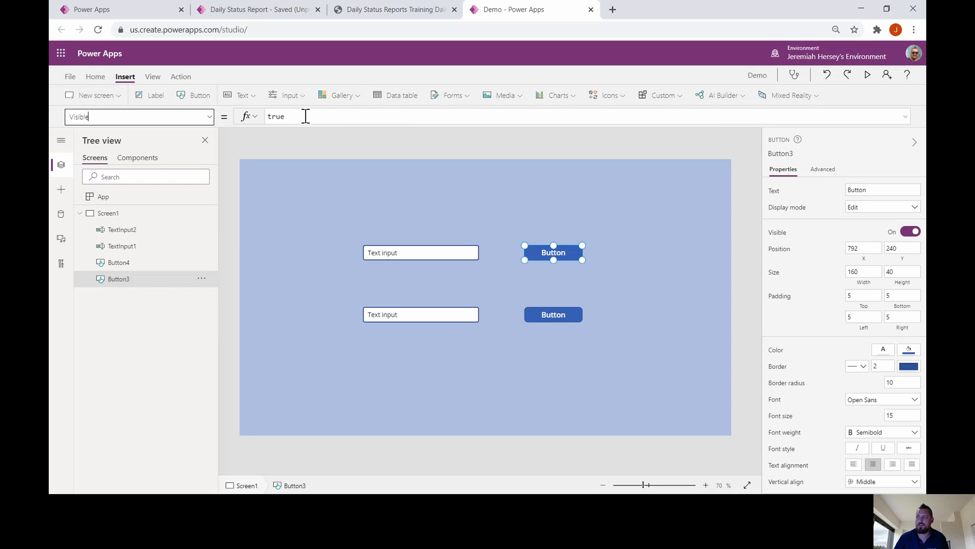
{"action": "double_click", "coordinate": [276, 116]}
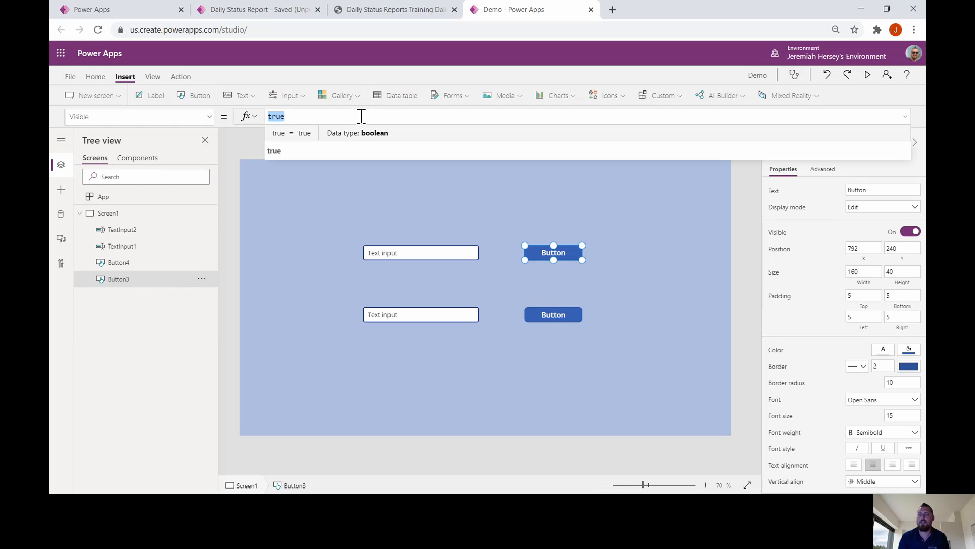
{"action": "type", "text": "If"}
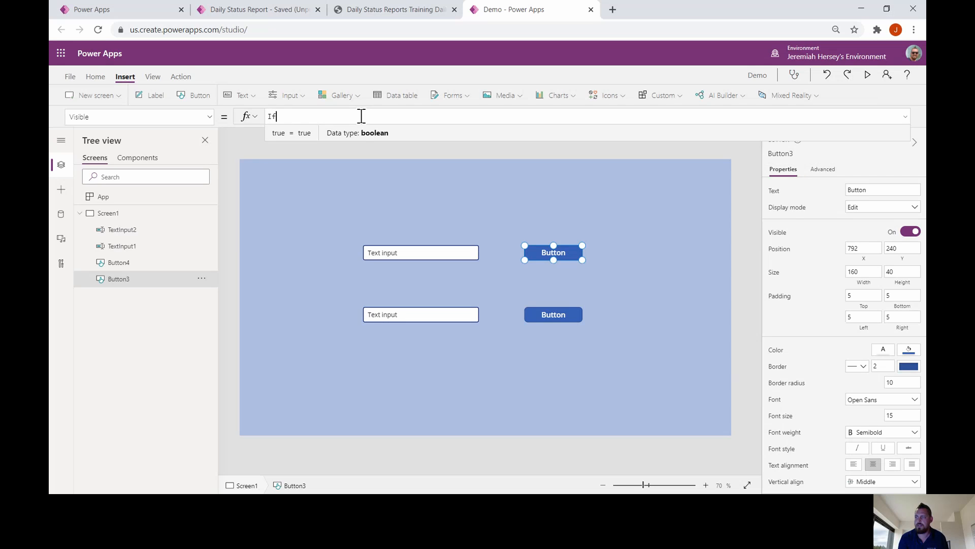
{"action": "type", "text": "("}
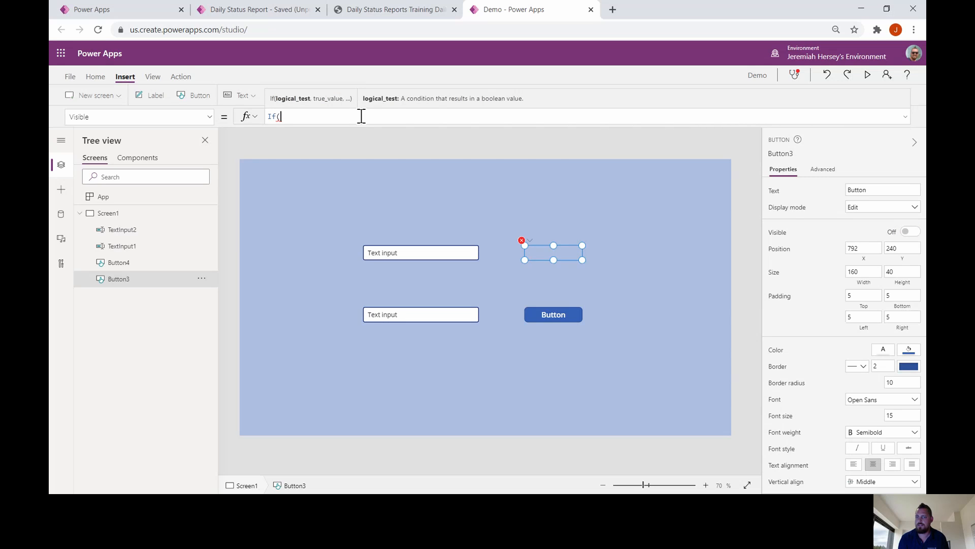
{"action": "type", "text": "addbo"}
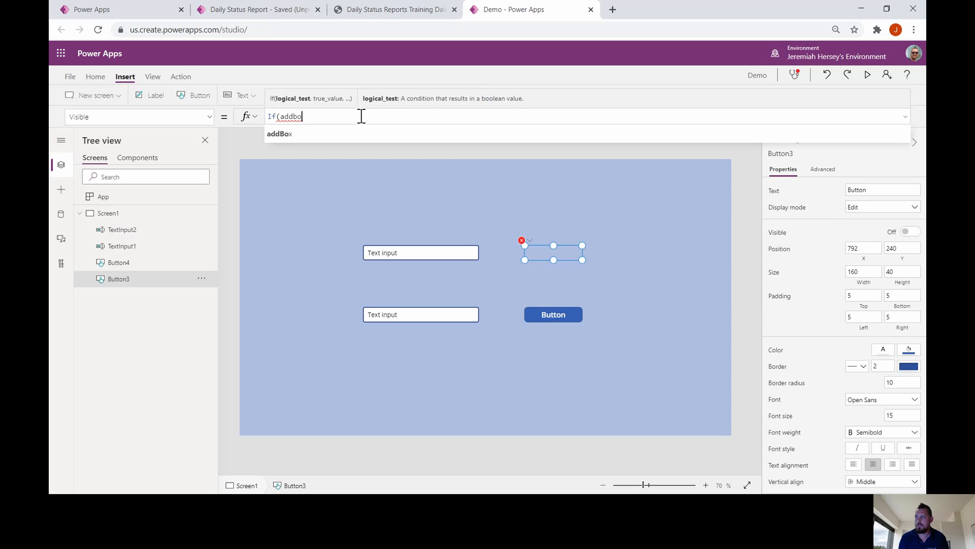
{"action": "key", "text": "BackSpace"}
{"action": "key", "text": "Tab"}
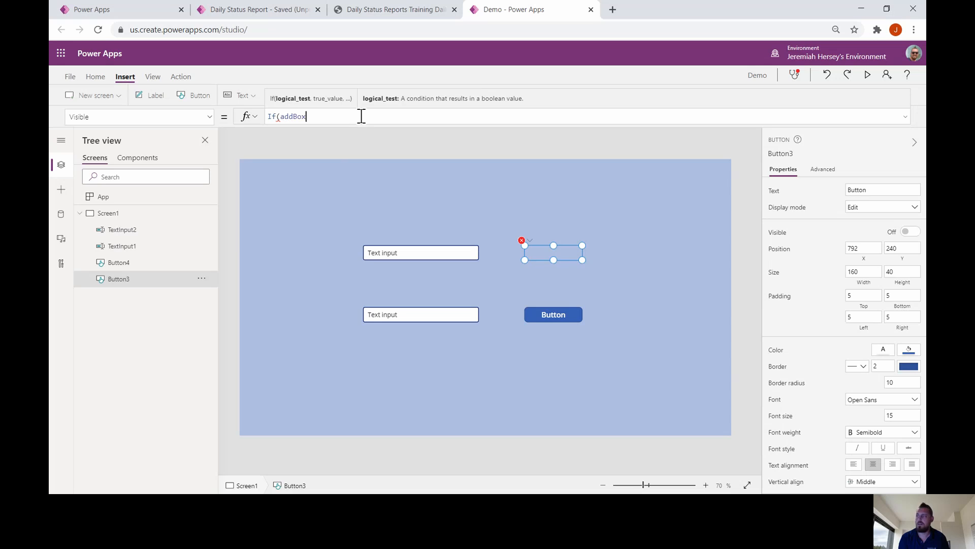
- Complete the upper button's Visible formula as If(addBox=false,true,false) and deselect the button
{"action": "type", "text": "="}
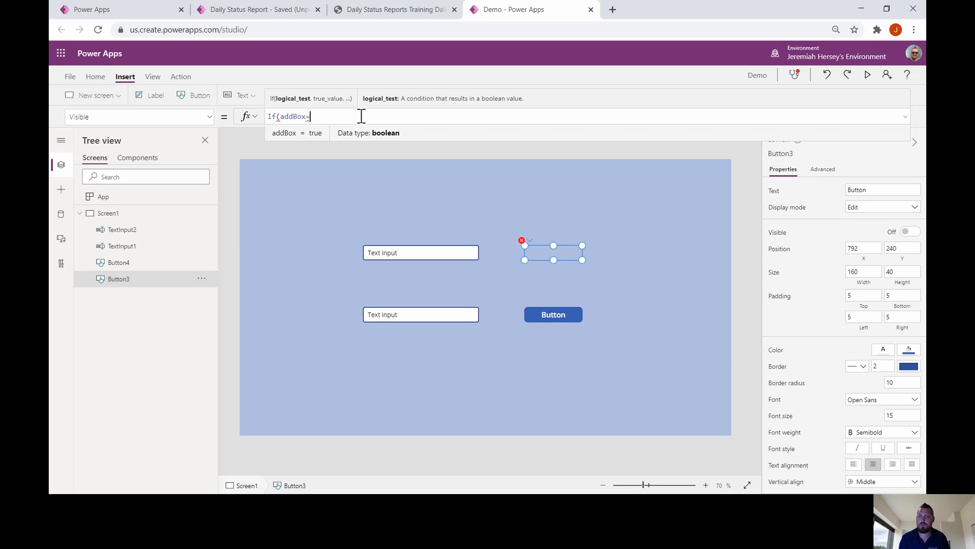
{"action": "type", "text": "false"}
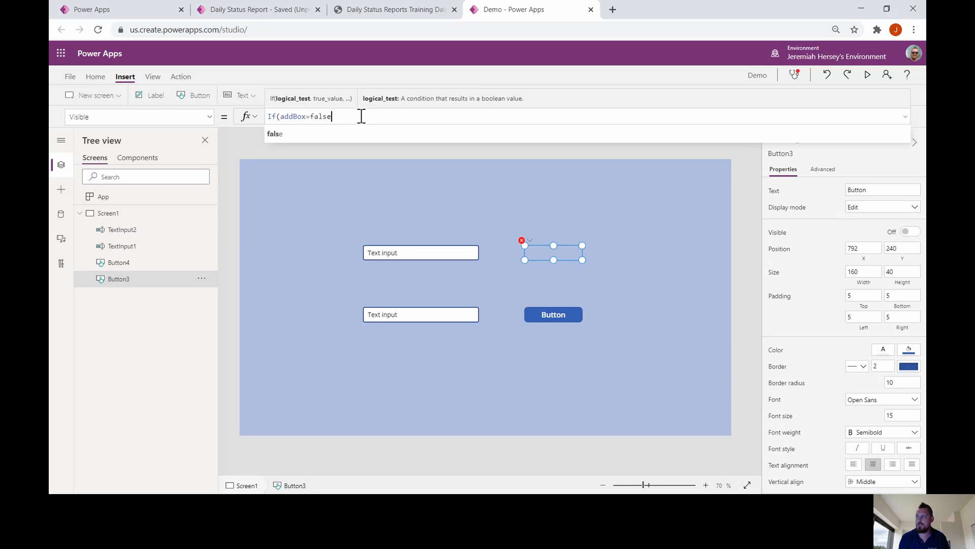
{"action": "type", "text": ","}
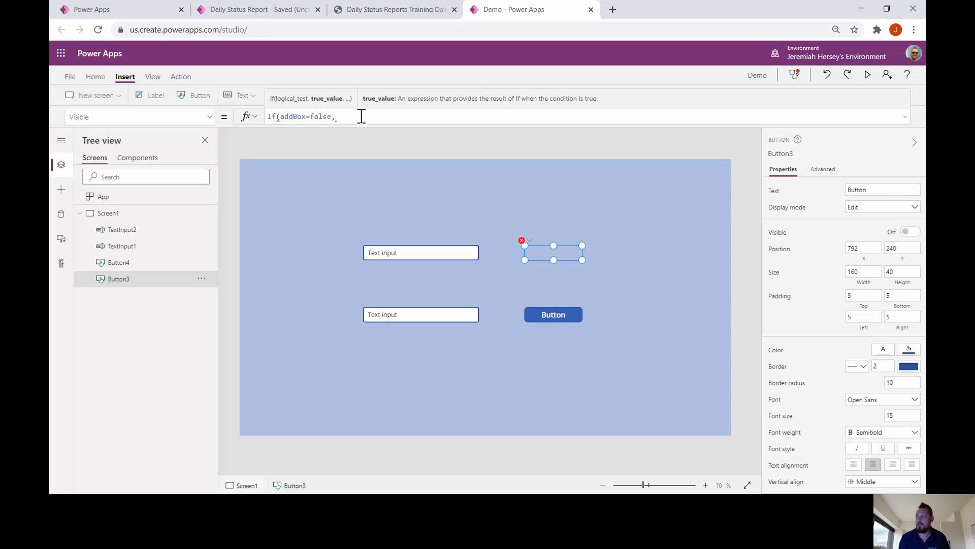
{"action": "type", "text": "true"}
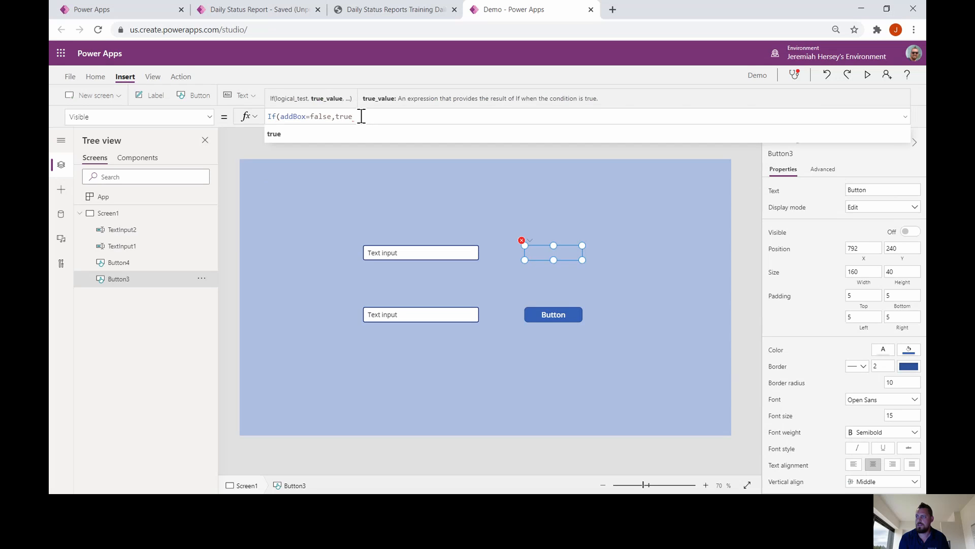
{"action": "type", "text": ","}
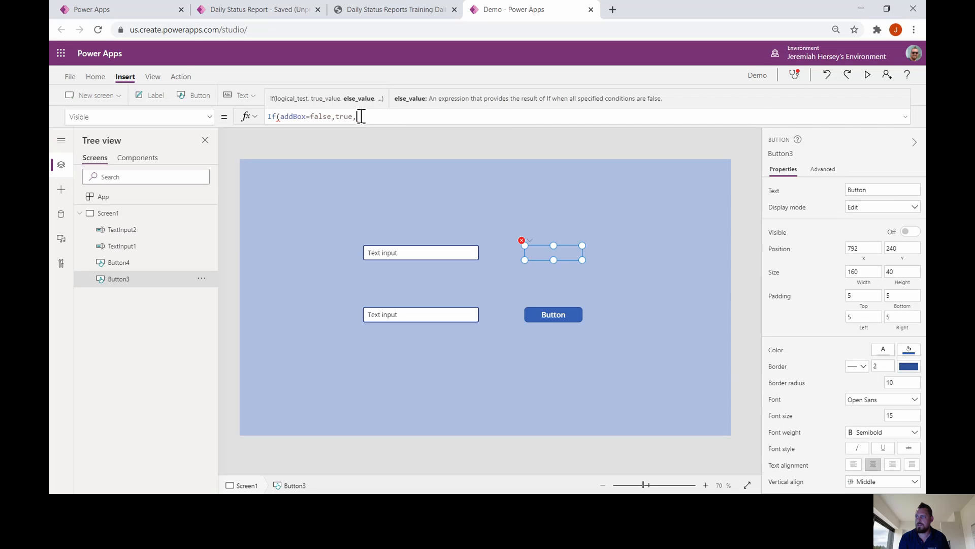
{"action": "type", "text": "false"}
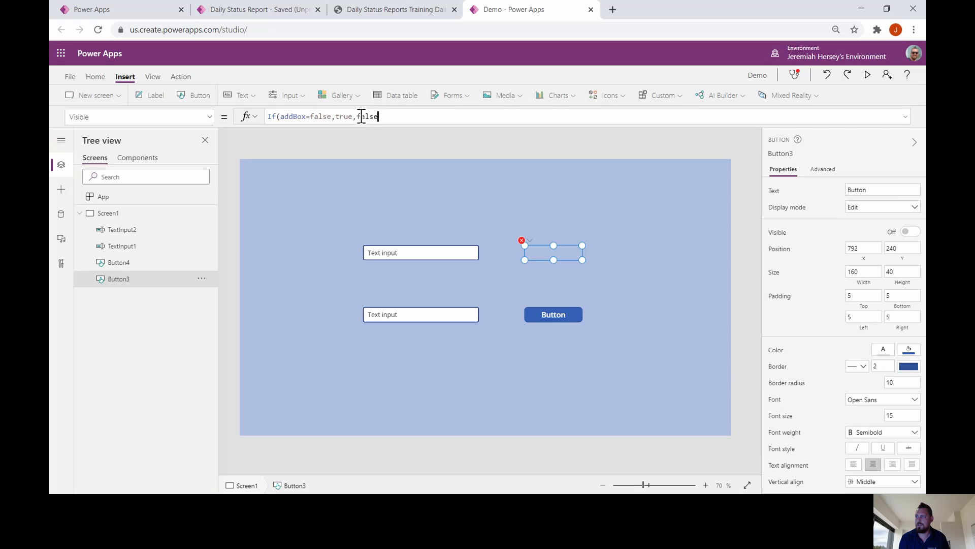
{"action": "type", "text": ")"}
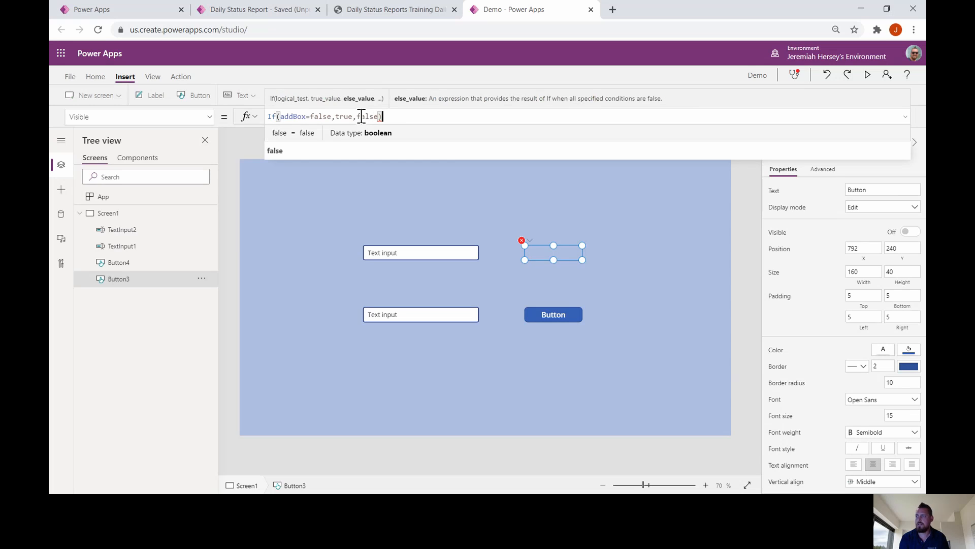
{"action": "left_click", "coordinate": [642, 287]}
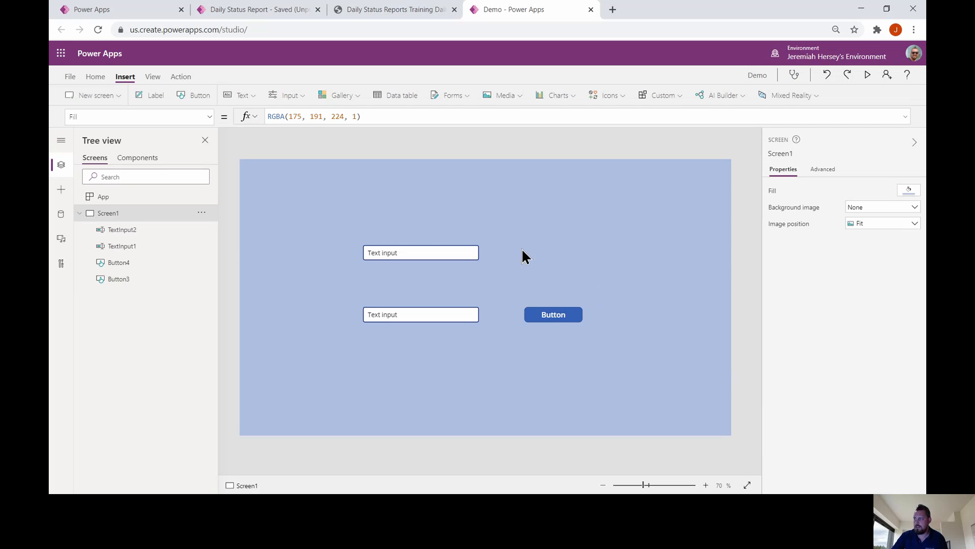
{"action": "left_click_drag", "start_coordinate": [523, 244], "coordinate": [630, 276]}
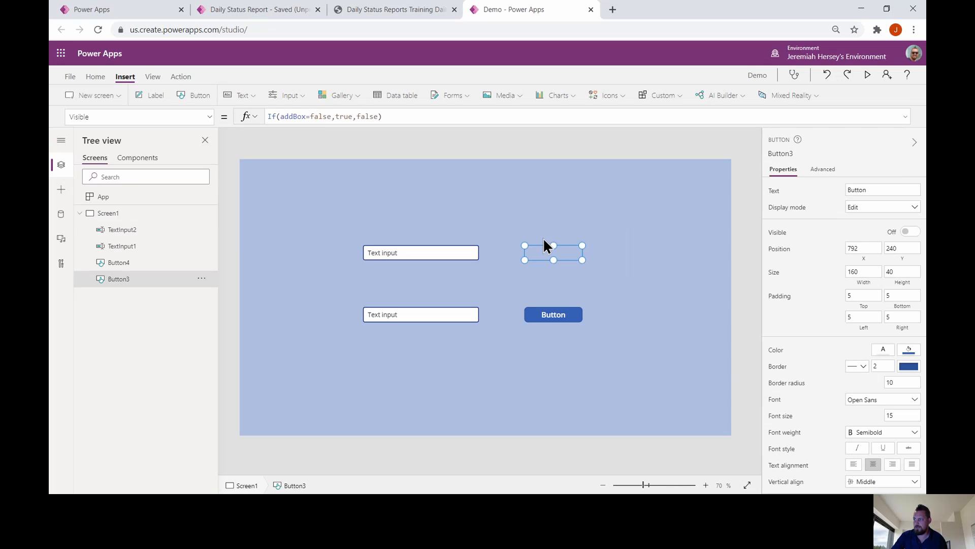
{"action": "left_click", "coordinate": [518, 304]}
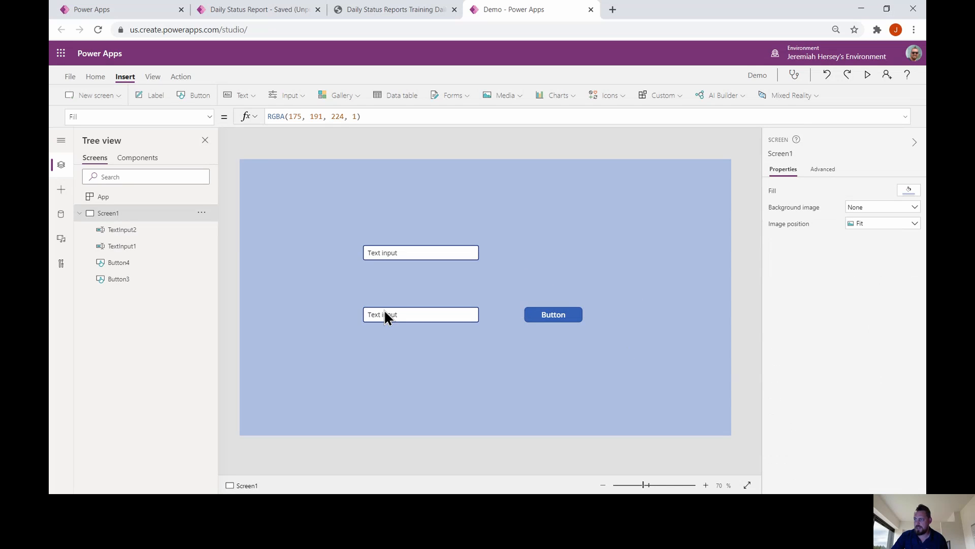
{"action": "key", "text": "ctrl+2"}
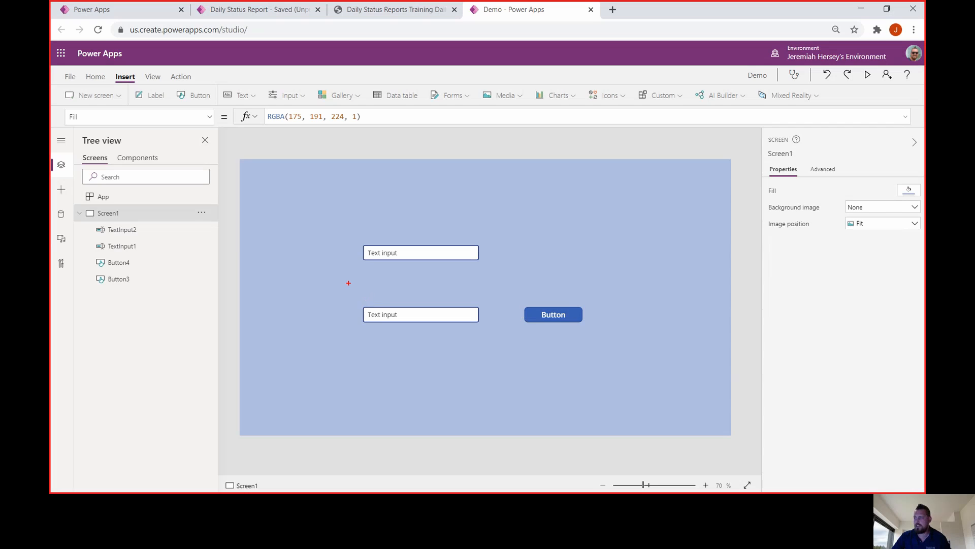
{"action": "left_click_drag", "start_coordinate": [348, 283], "coordinate": [613, 343]}
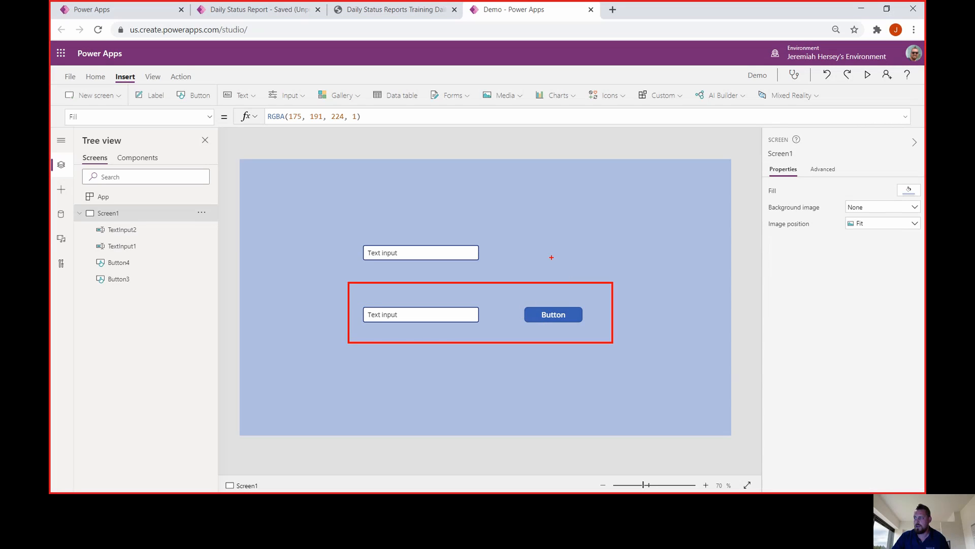
{"action": "left_click_drag", "start_coordinate": [525, 229], "coordinate": [609, 262]}
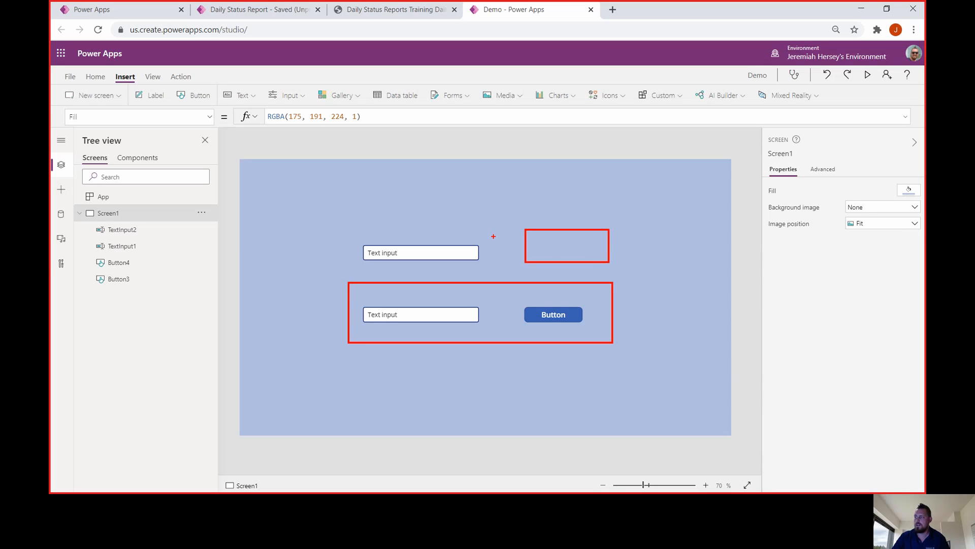
{"action": "key", "text": "Escape"}
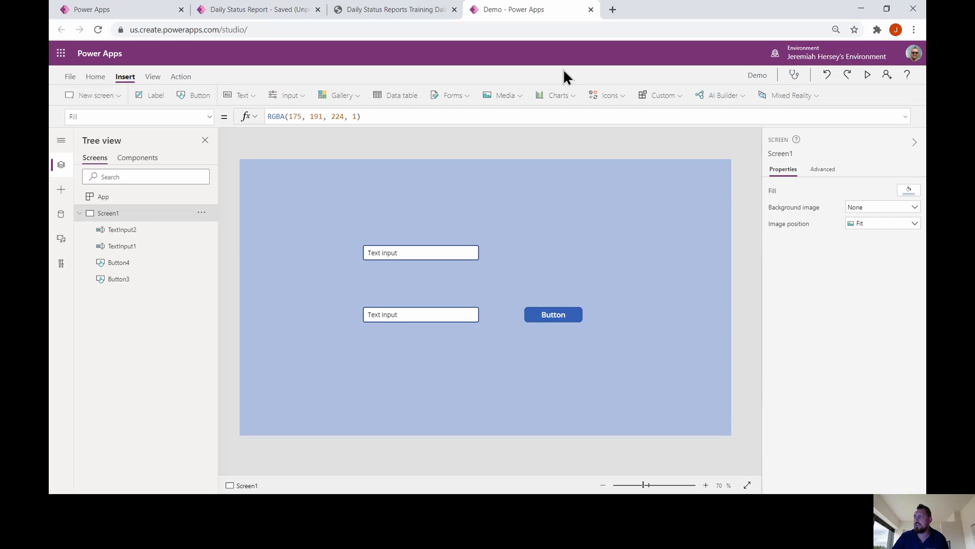
- Insert a Cancel icon and place it beside the lower text input, at about X 171 and Y 400
{"action": "left_click", "coordinate": [626, 97]}
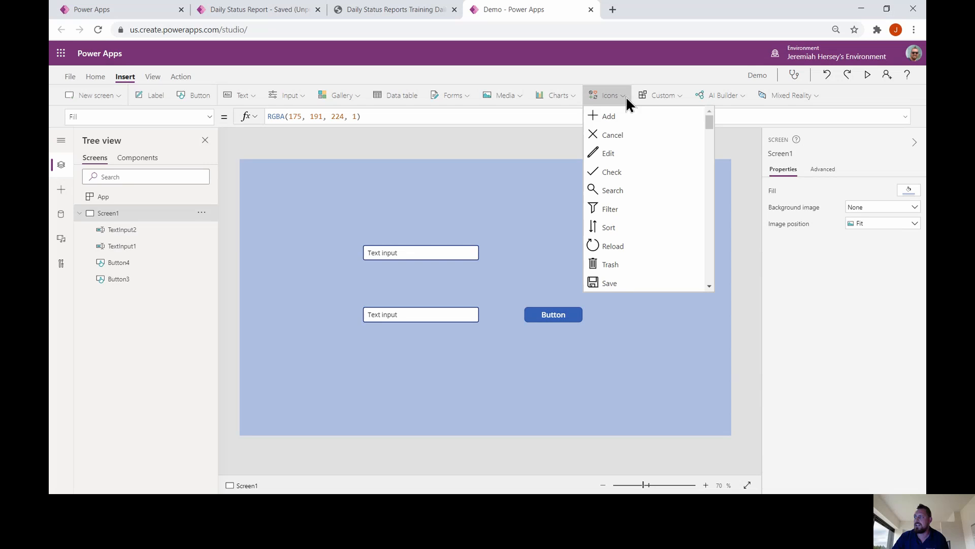
{"action": "left_click", "coordinate": [619, 132]}
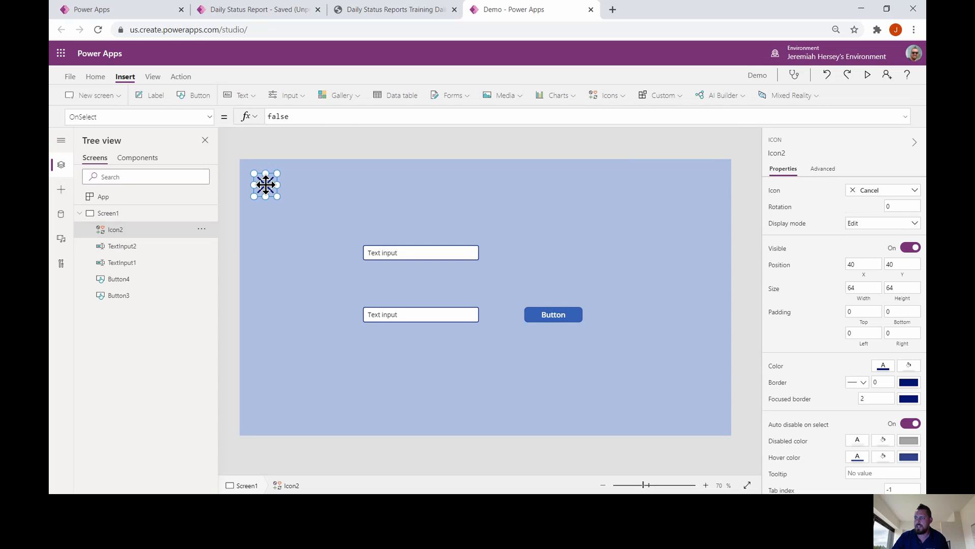
{"action": "left_click_drag", "start_coordinate": [265, 184], "coordinate": [313, 315]}
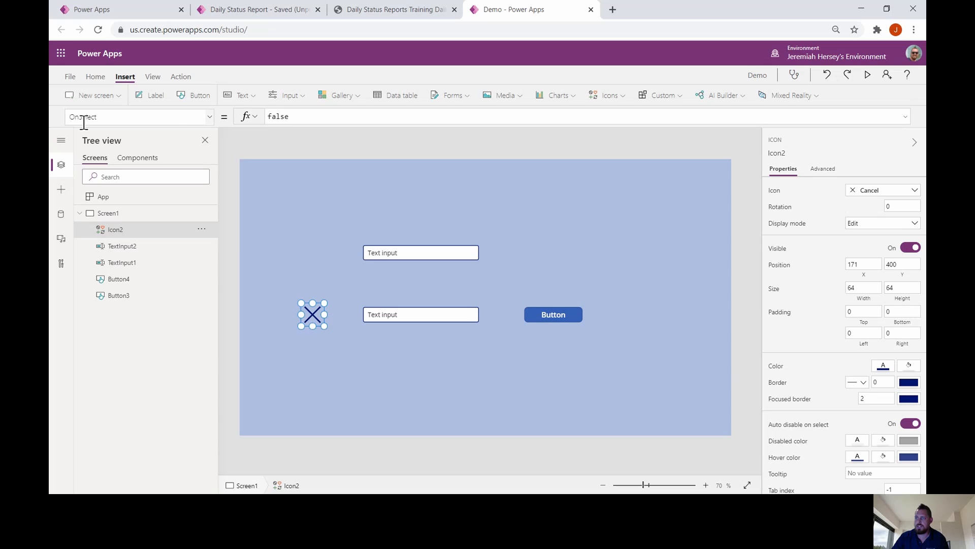
- Replace the Cancel icon's OnSelect value with UpdateContext({addBox:false})
{"action": "left_click", "coordinate": [307, 115]}
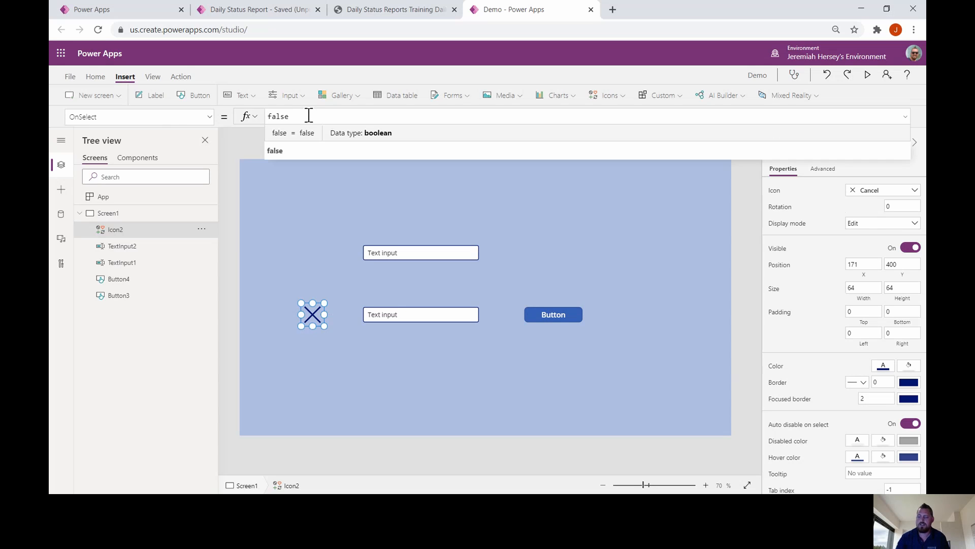
{"action": "key", "text": "BackSpace"}
{"action": "key", "text": "BackSpace"}
{"action": "key", "text": "BackSpace"}
{"action": "key", "text": "BackSpace"}
{"action": "key", "text": "BackSpace"}
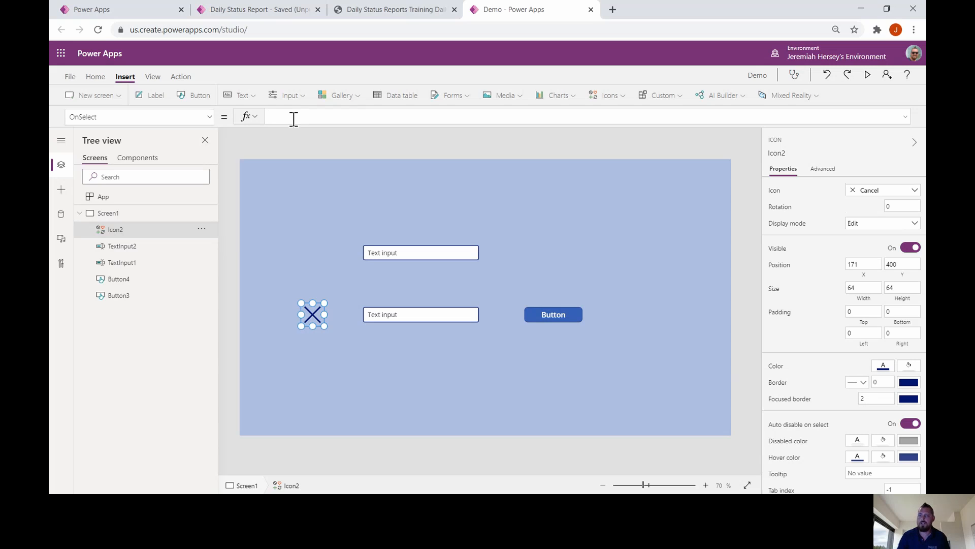
{"action": "type", "text": "UpdateContext("}
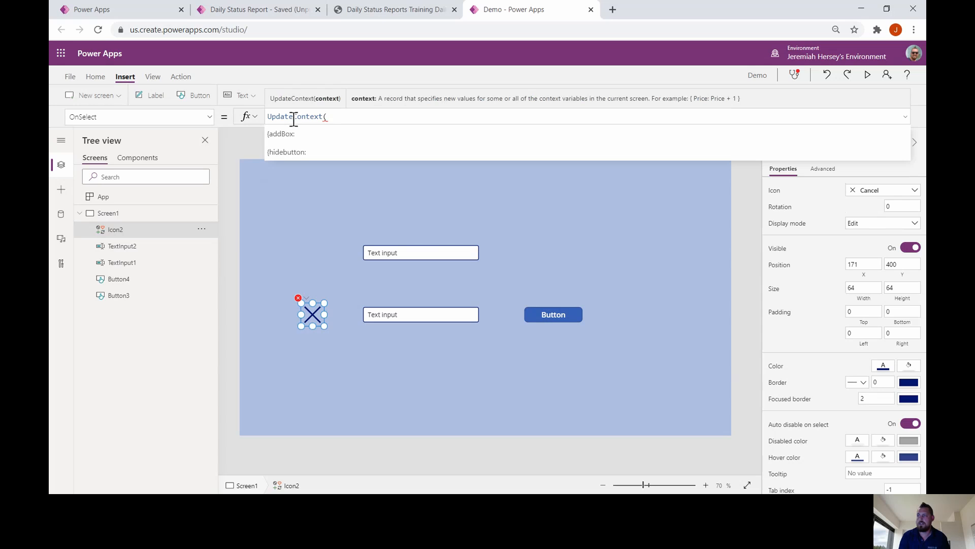
{"action": "key", "text": "Tab"}
{"action": "type", "text": "false"}
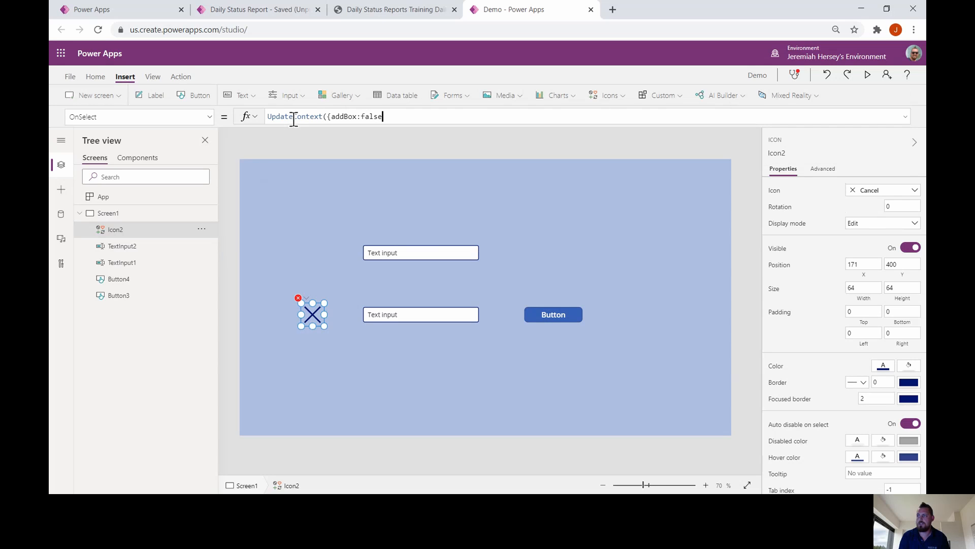
{"action": "type", "text": "})"}
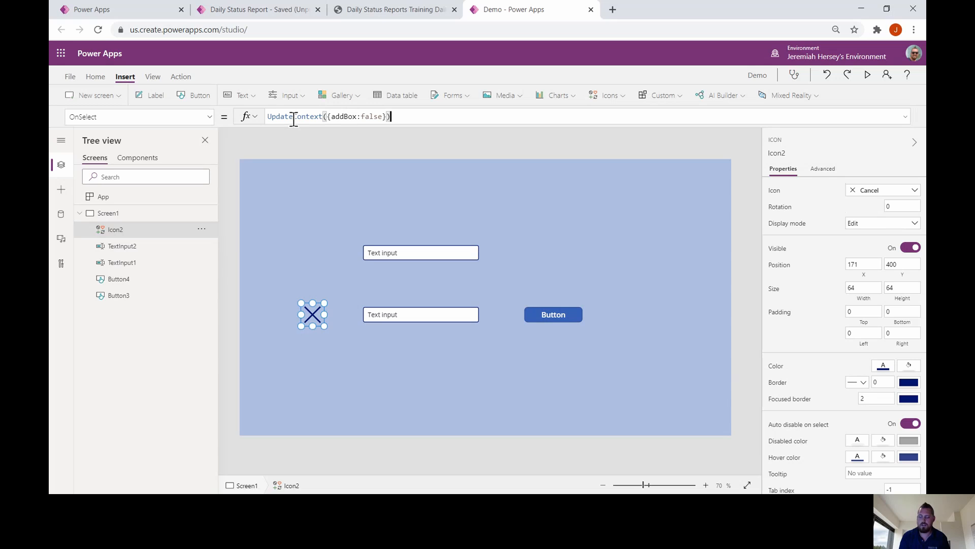
- Append a second statement on a new line of the Cancel icon's OnSelect formula, UpdateContext({hidebutton:false}), and deselect the icon
{"action": "type", "text": ";"}
{"action": "key", "text": "shift+Return"}
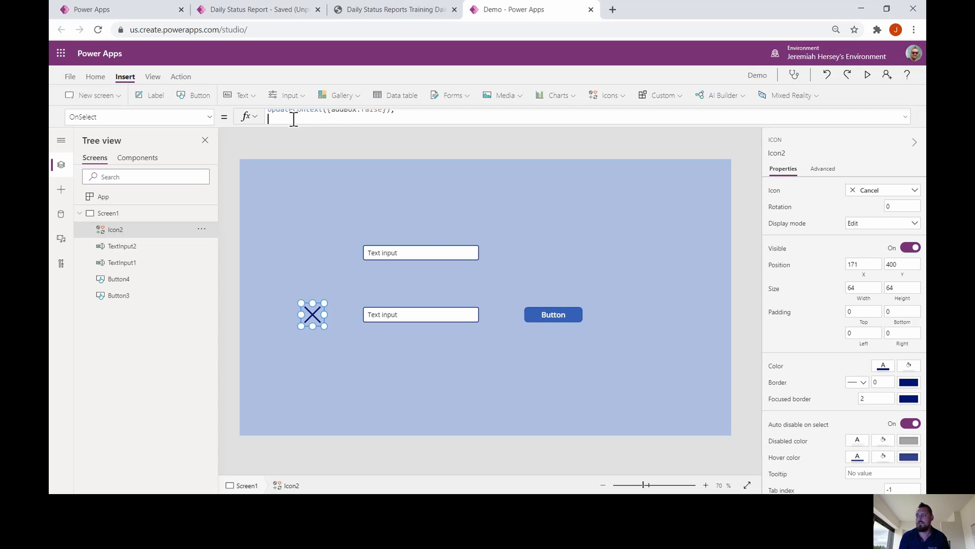
{"action": "type", "text": "Upd"}
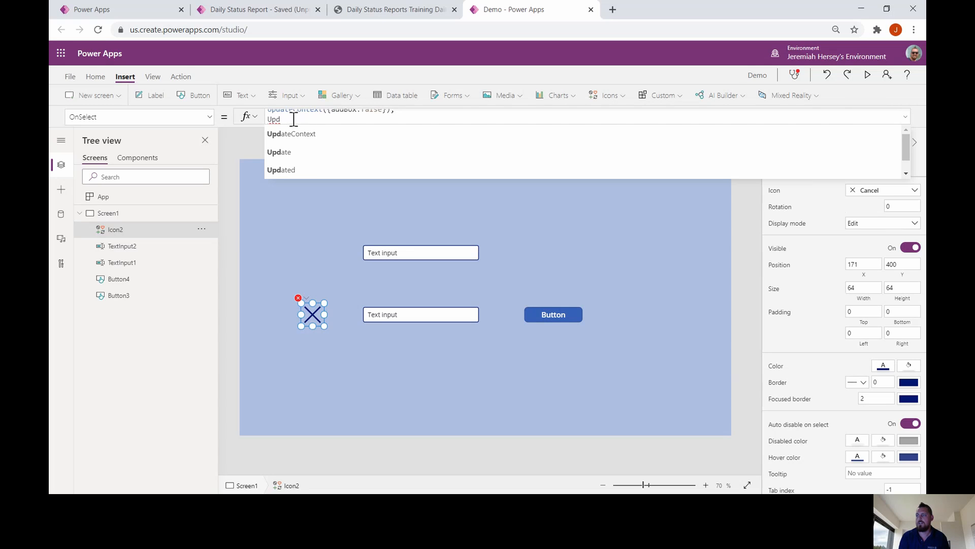
{"action": "key", "text": "Tab"}
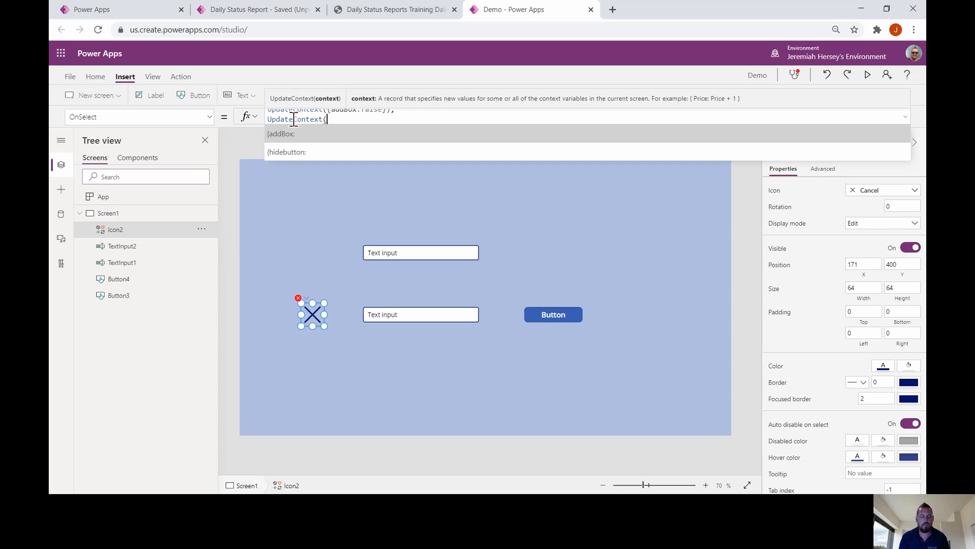
{"action": "key", "text": "Down"}
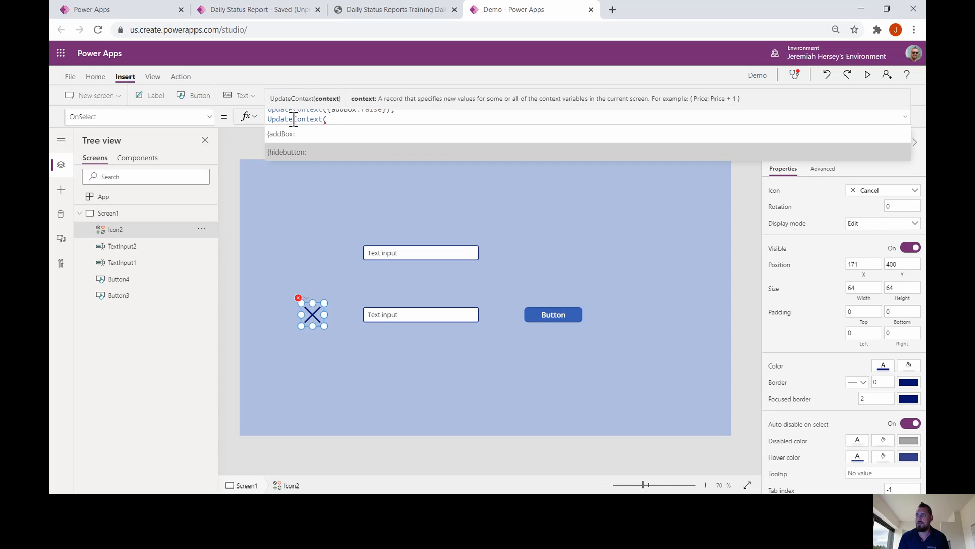
{"action": "key", "text": "Tab"}
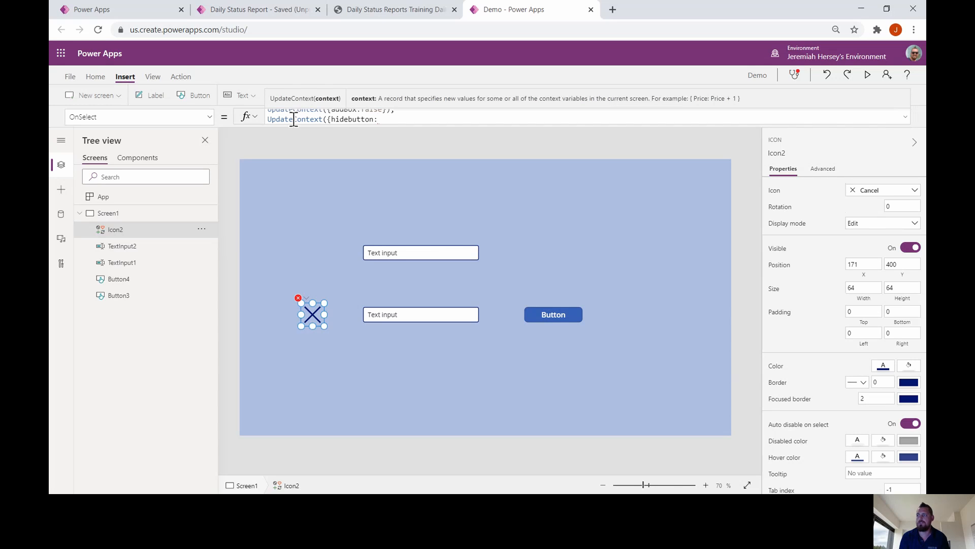
{"action": "type", "text": "false"}
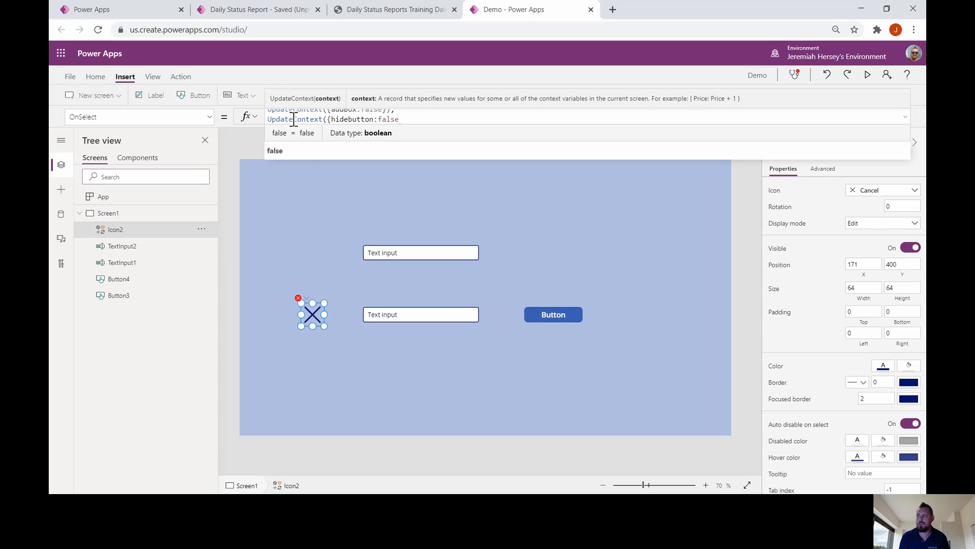
{"action": "type", "text": "})"}
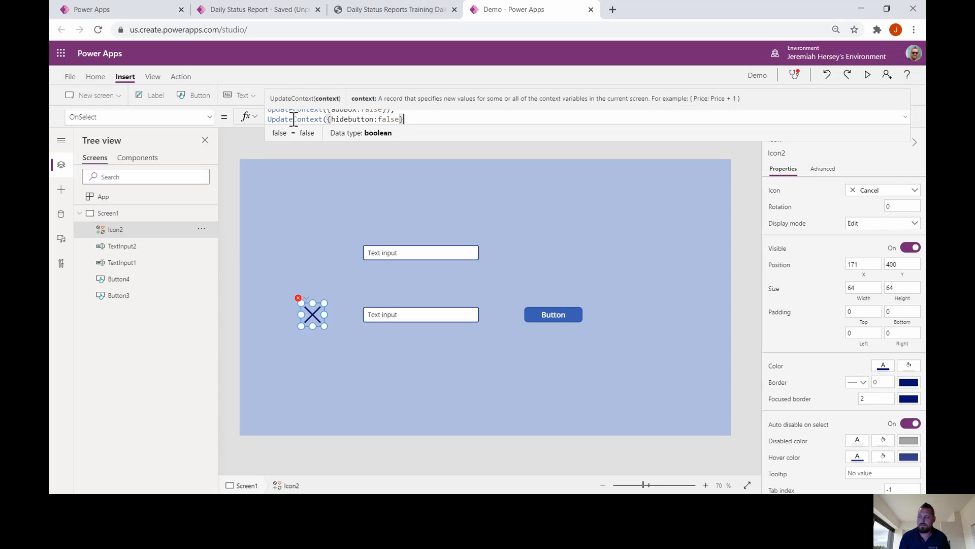
{"action": "left_click", "coordinate": [425, 211]}
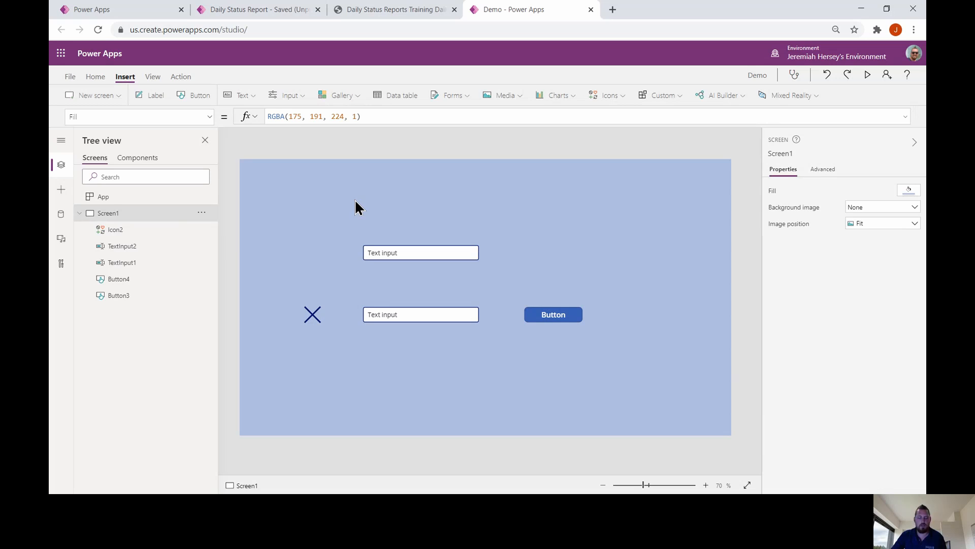
- Trigger the Cancel icon's action and the upper button's action on the canvas to test hiding and showing the lower controls
{"action": "left_click", "coordinate": [313, 317], "text": "alt"}
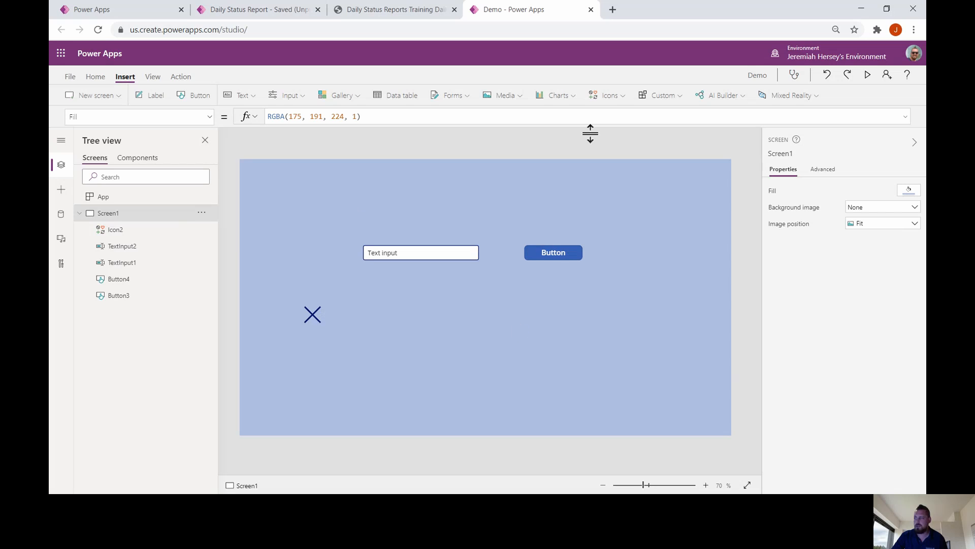
{"action": "left_click", "coordinate": [562, 257], "text": "alt"}
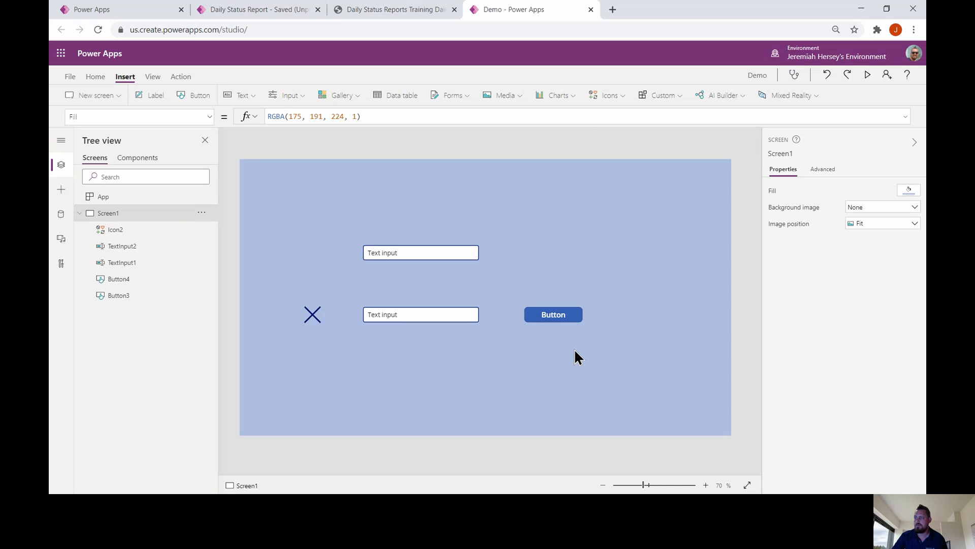